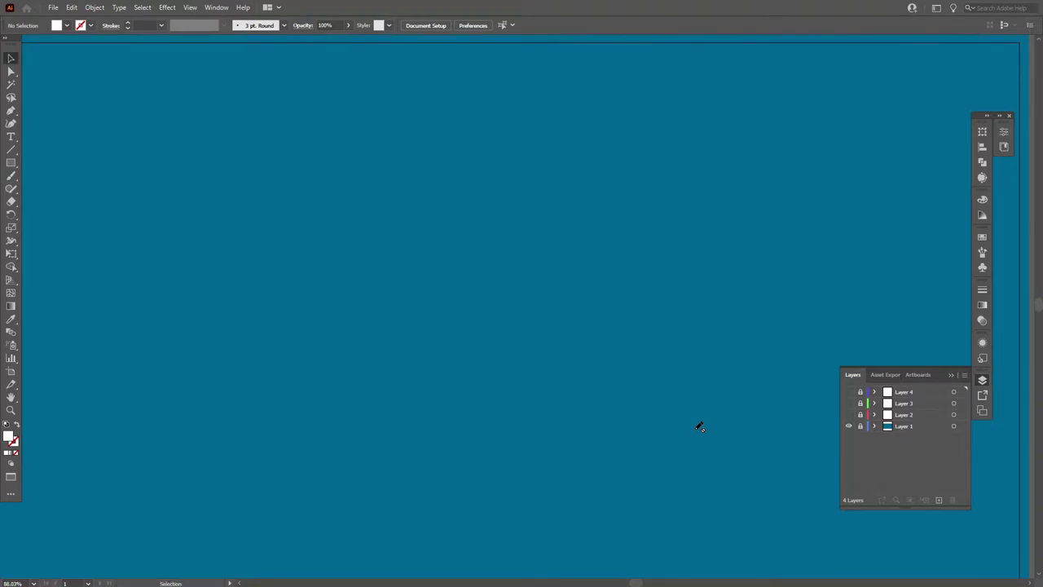
Make Layer 2 active and turn on its visibility to show the title and vertical line.
click(924, 412)
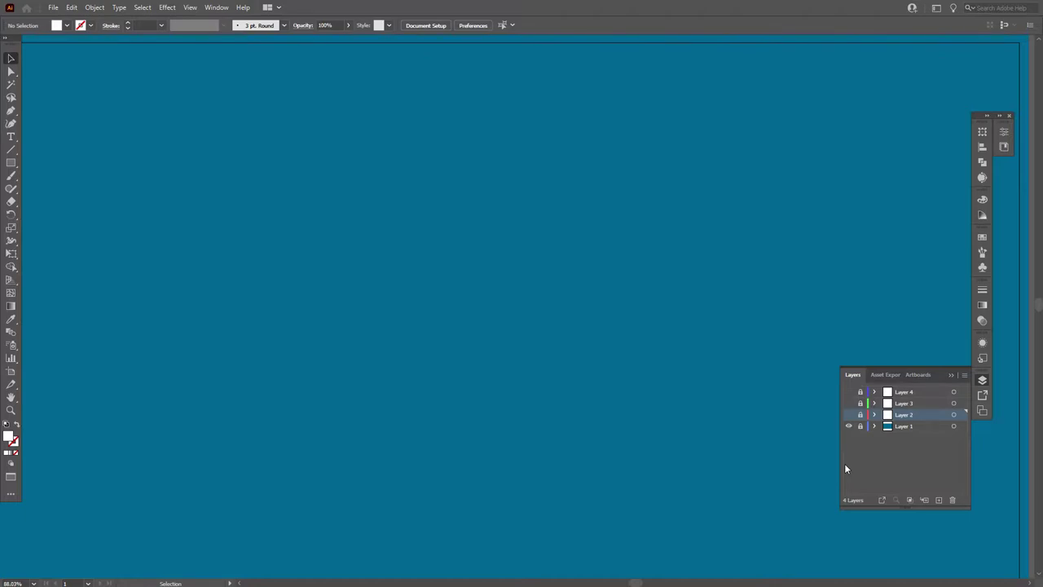
click(849, 426)
Show Layer 3's 'command list' heading and shortcut lines, unlock that layer, and pick the Pencil tool.
click(849, 415)
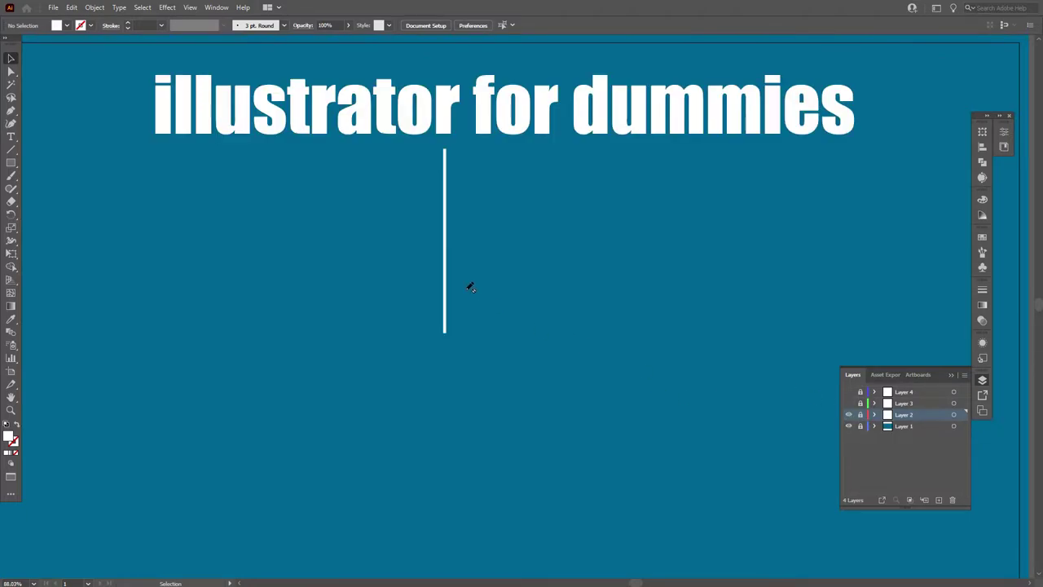
click(850, 404)
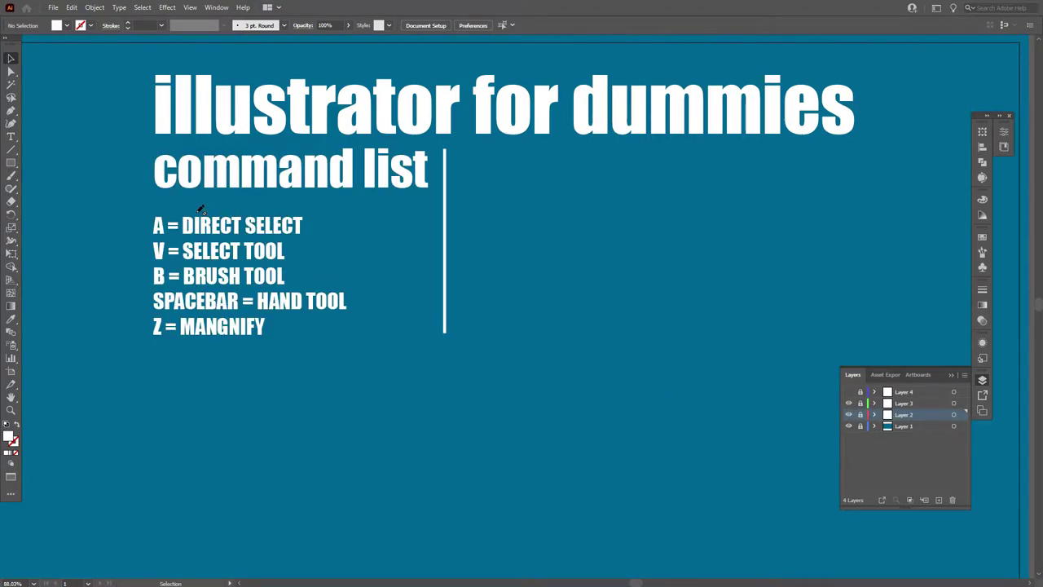
click(860, 405)
key(n)
On Layer 3, draw a rectangle below the command list and fill it dark red (R168, G30, B30).
click(900, 403)
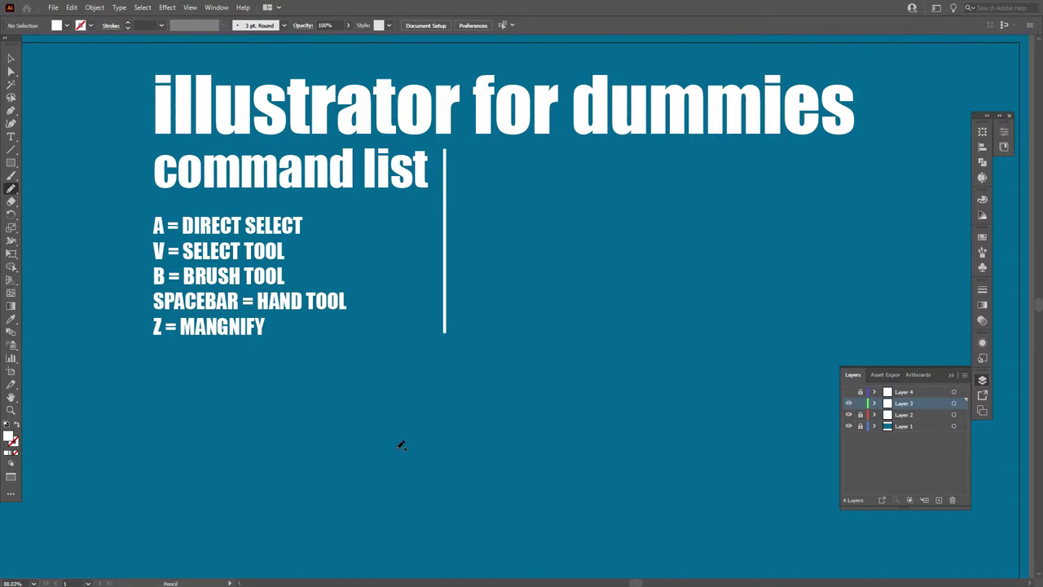
drag(342, 481, 437, 414)
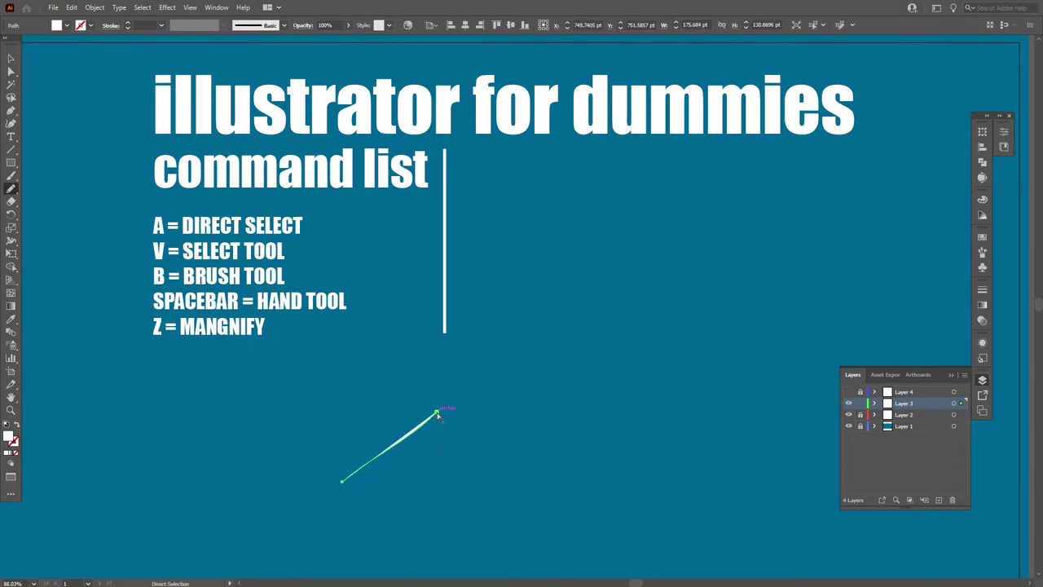
key(ctrl+z)
key(m)
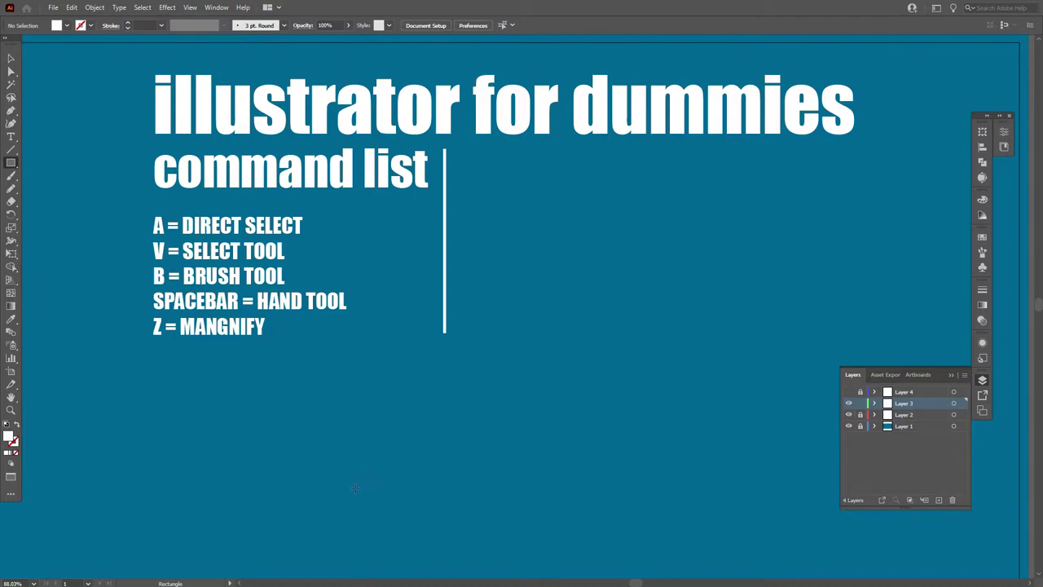
drag(356, 489, 474, 391)
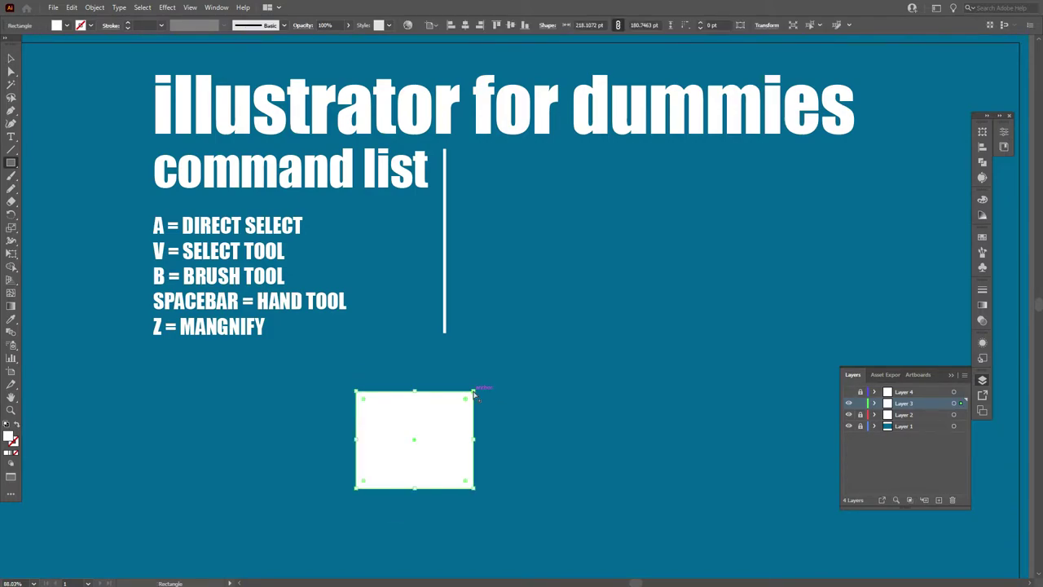
double_click(9, 437)
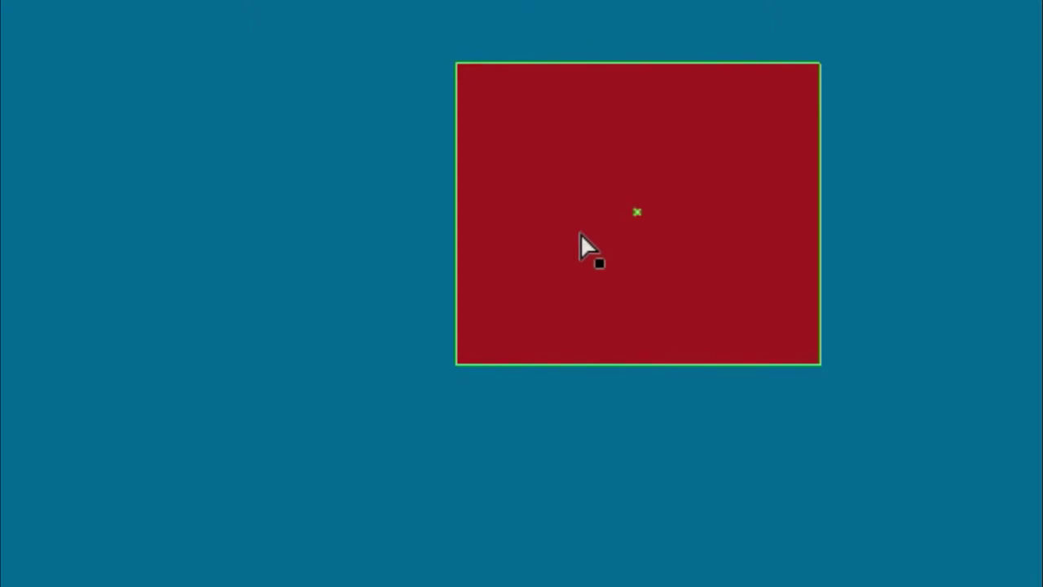
Drag the red rectangle's top-left anchor outward to turn it into a slanted quadrilateral.
click(581, 237)
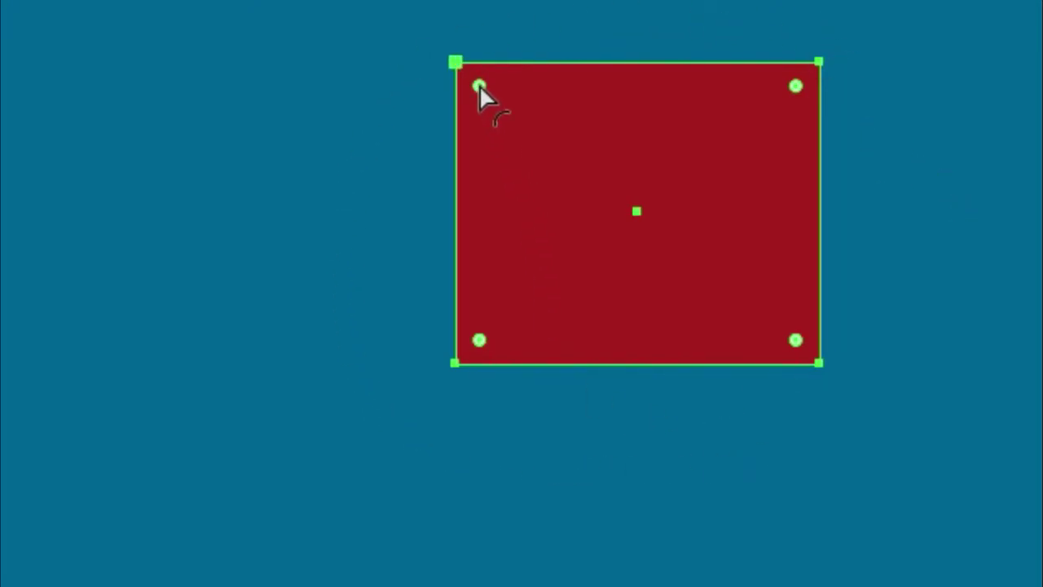
drag(479, 86, 426, 80)
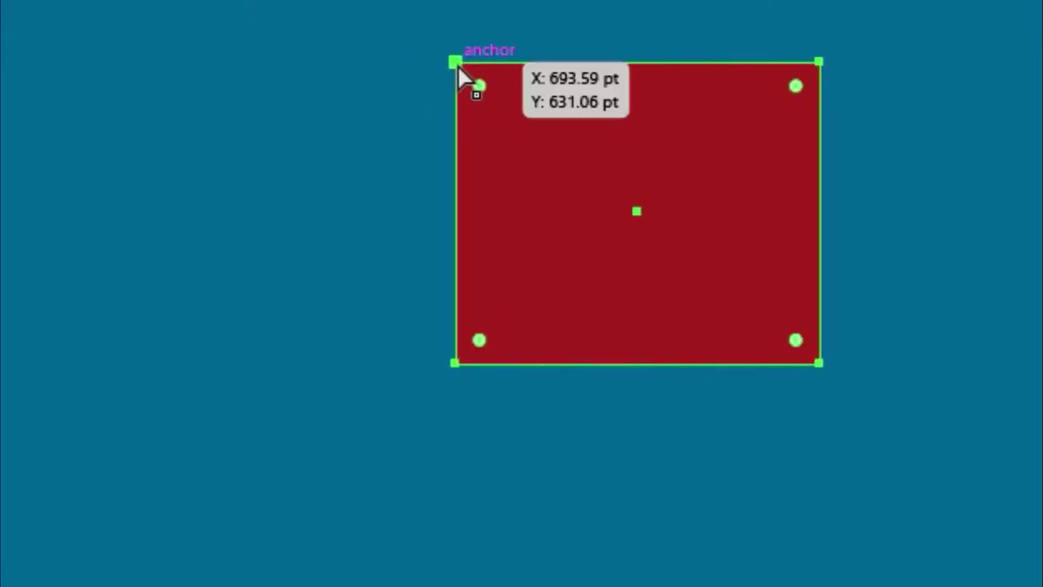
click(457, 64)
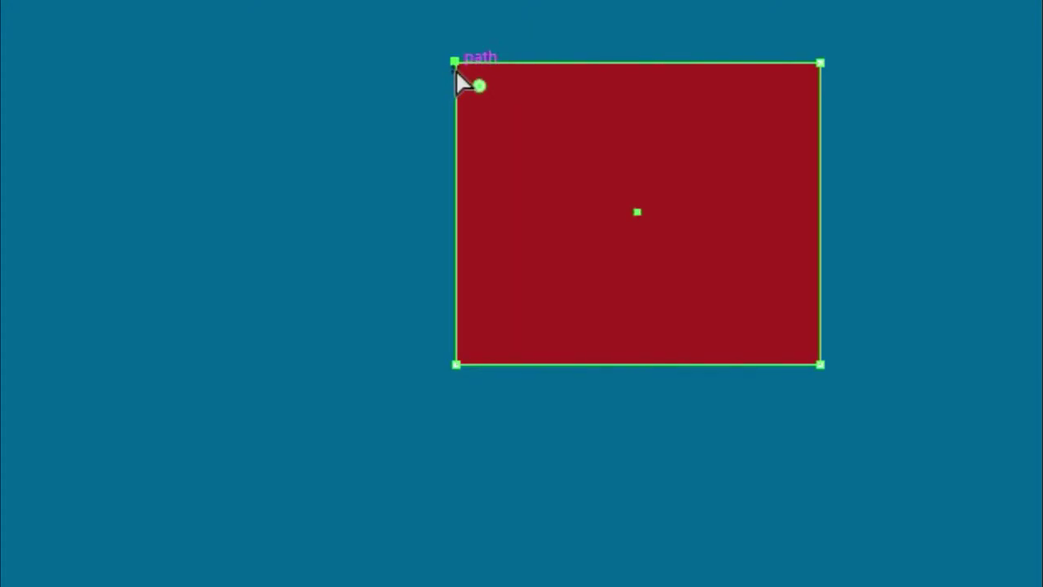
drag(456, 55, 385, 120)
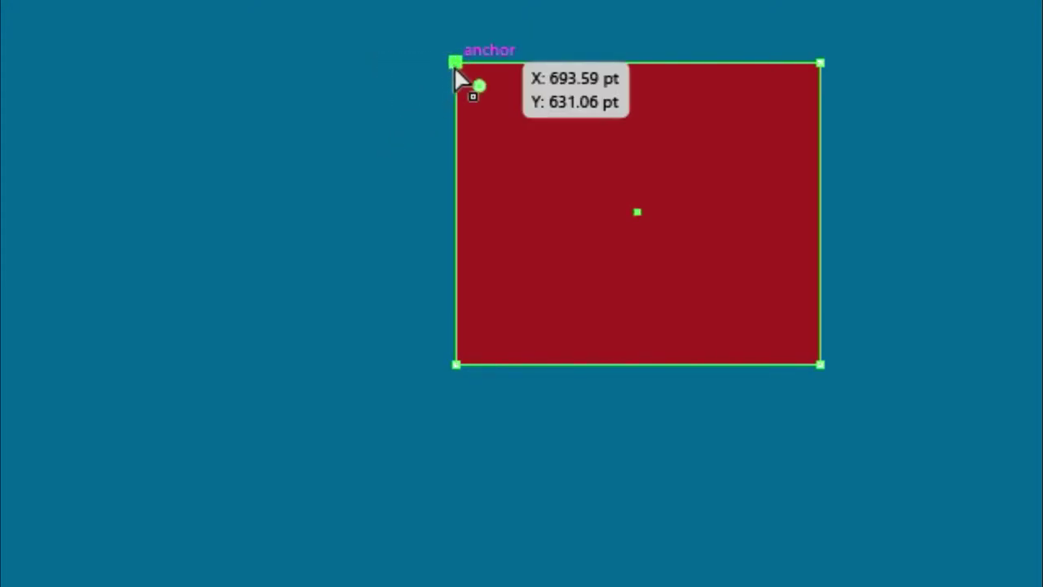
drag(454, 65, 326, 74)
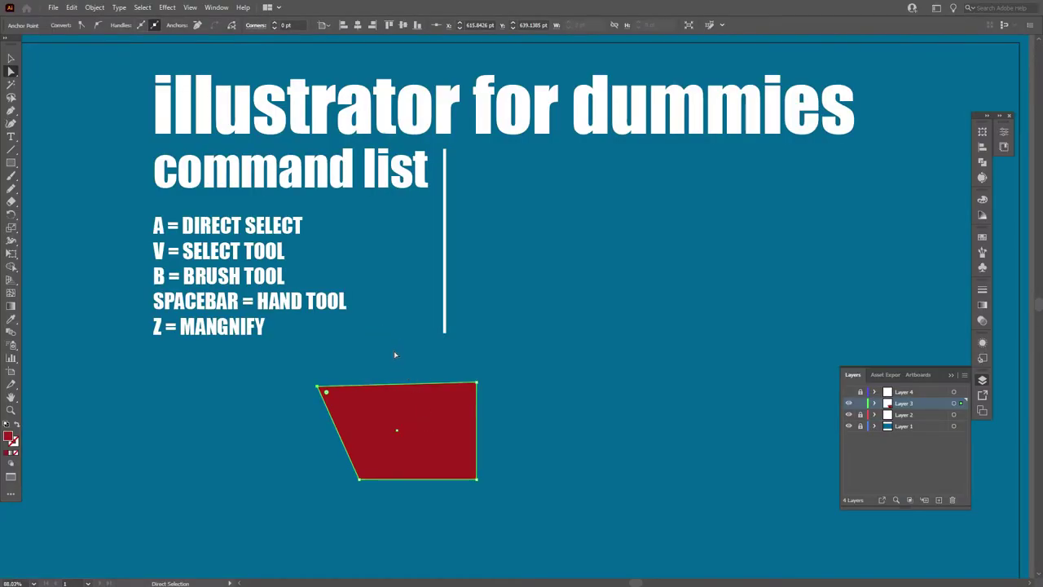
Move the slanted red shape toward the lower left, then delete it.
key(v)
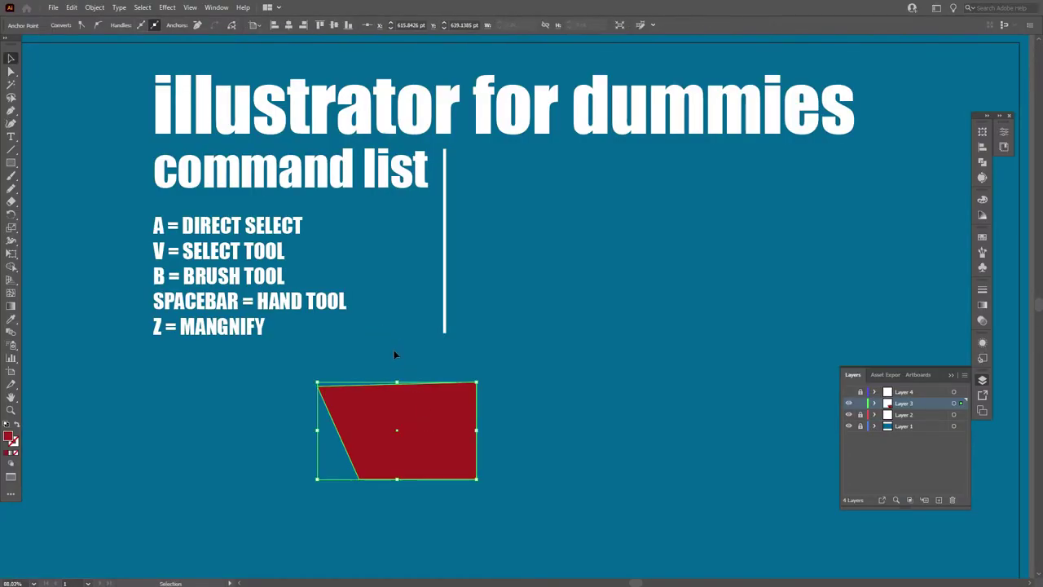
click(395, 355)
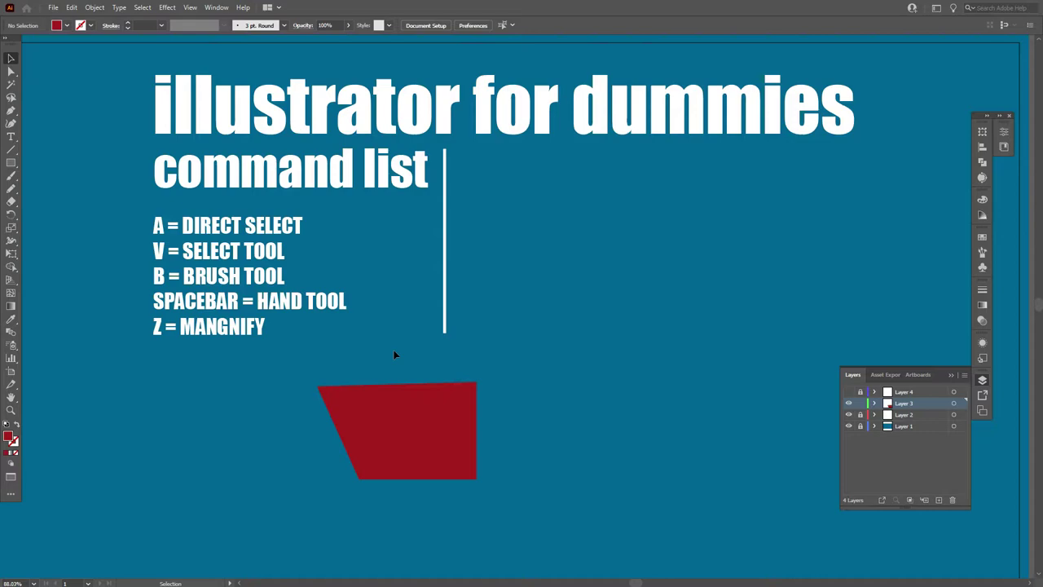
click(435, 423)
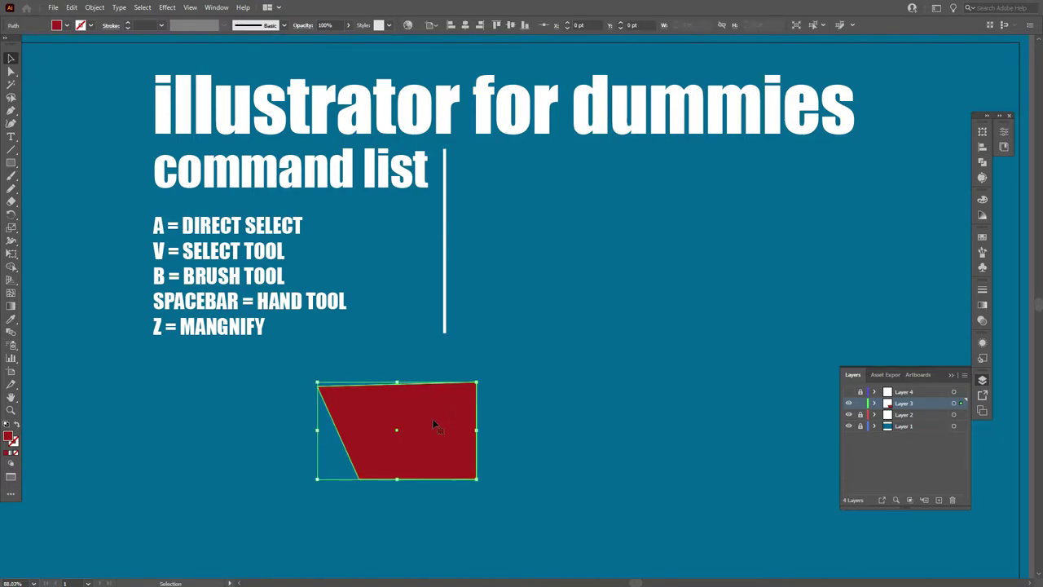
drag(434, 428, 391, 465)
key(Delete)
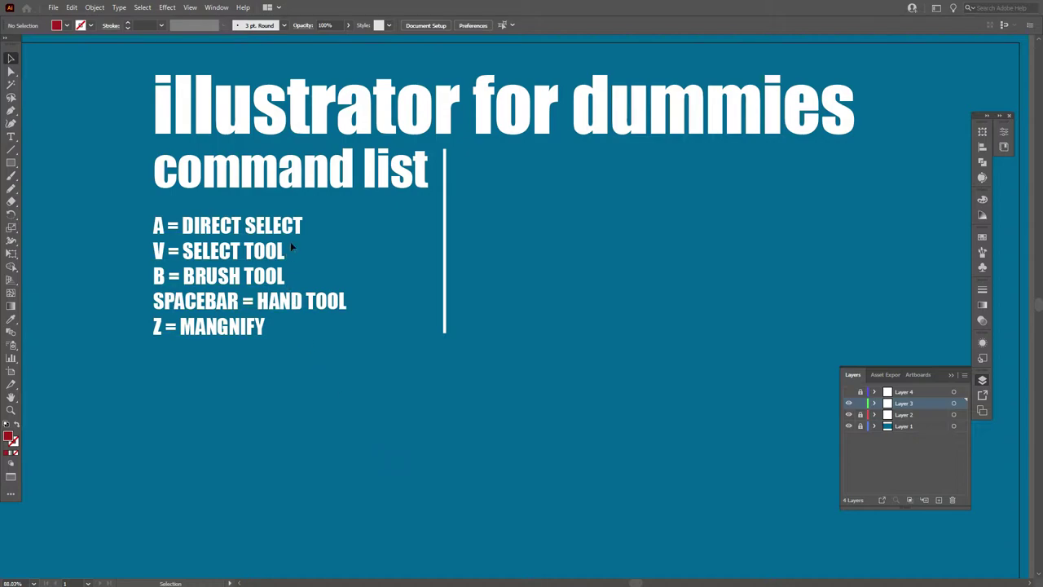
key(a)
click(304, 228)
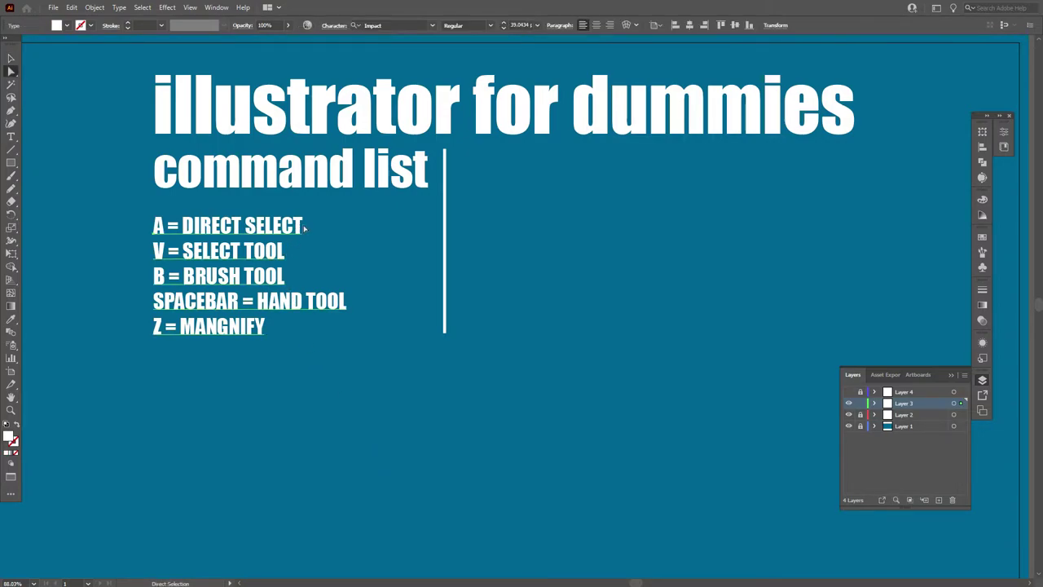
click(327, 390)
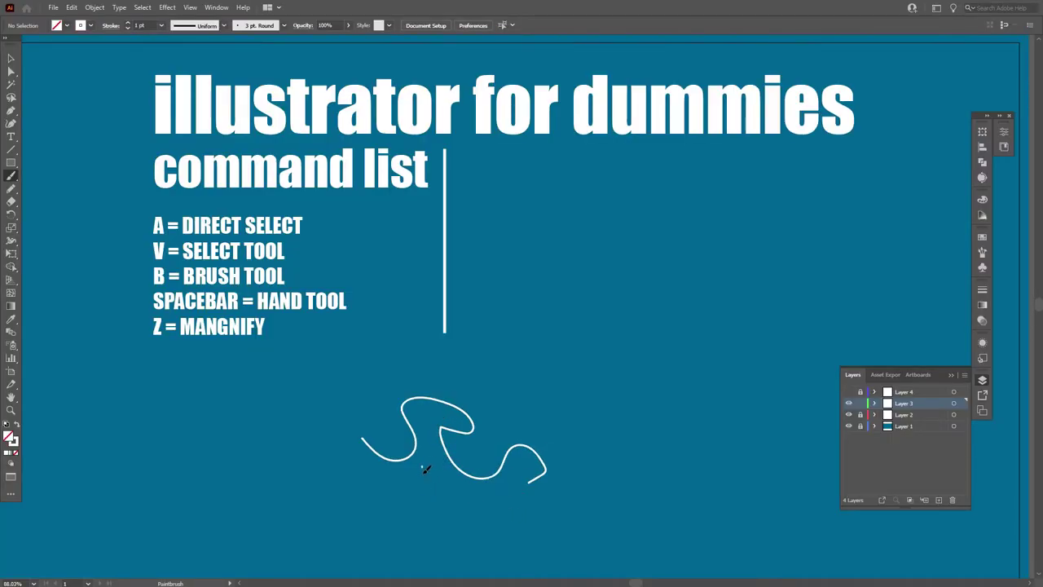
mouse_move(422, 467)
mouse_down()
mouse_move(484, 506)
mouse_move(503, 490)
mouse_move(506, 513)
mouse_move(545, 505)
mouse_up()
mouse_move(432, 461)
mouse_down()
mouse_move(337, 460)
mouse_move(319, 426)
mouse_move(336, 416)
mouse_move(363, 462)
mouse_move(411, 476)
mouse_move(425, 417)
mouse_move(450, 414)
mouse_move(434, 417)
mouse_move(434, 444)
mouse_move(467, 487)
mouse_move(532, 498)
mouse_up()
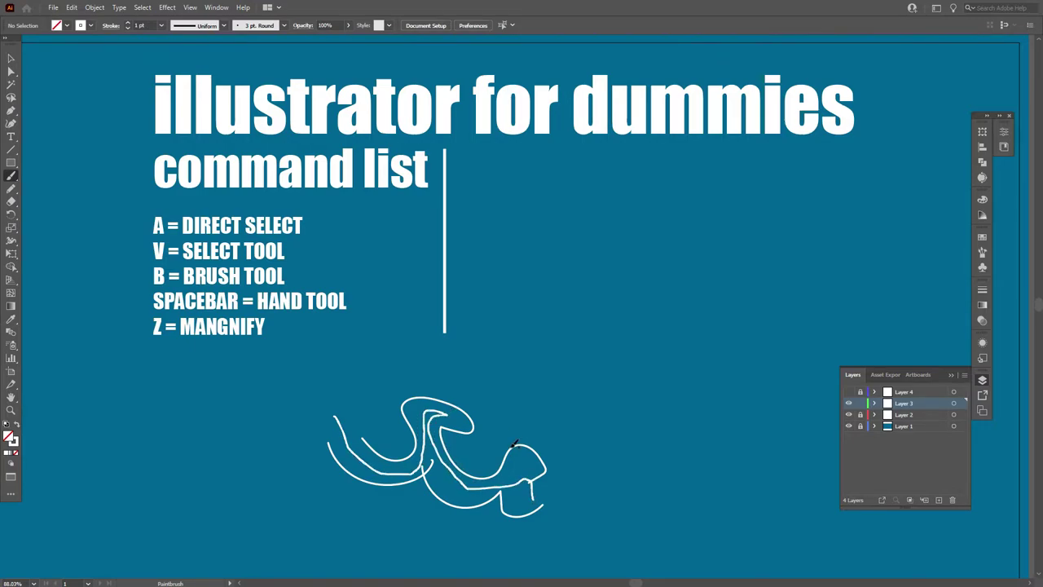
mouse_move(496, 381)
mouse_down()
mouse_move(514, 444)
mouse_move(617, 408)
mouse_move(606, 433)
mouse_up()
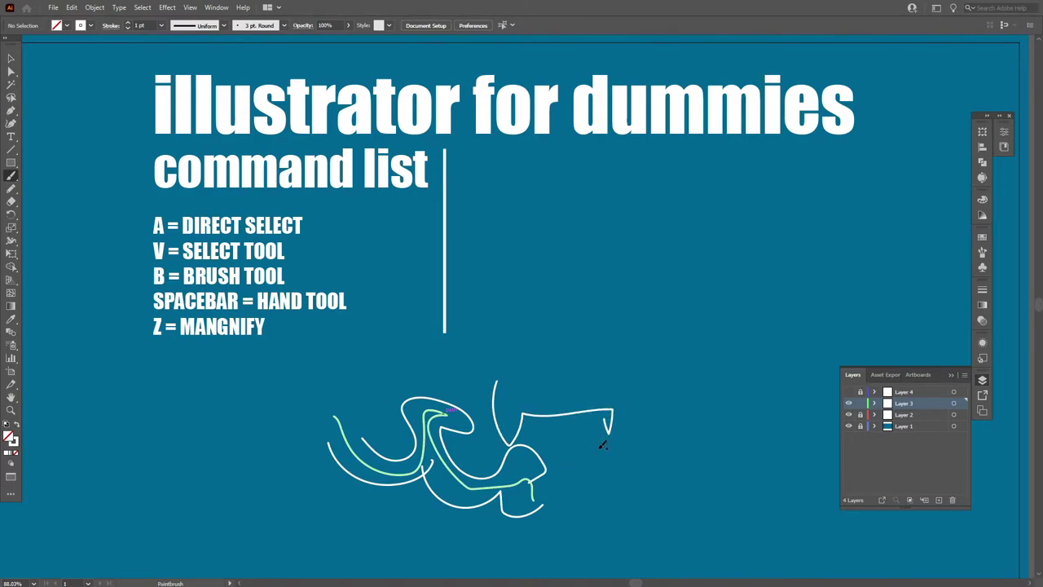
mouse_move(572, 519)
mouse_down()
mouse_move(663, 437)
mouse_move(649, 426)
mouse_move(680, 393)
mouse_move(691, 407)
mouse_move(677, 426)
mouse_move(662, 436)
mouse_move(657, 415)
mouse_move(570, 516)
mouse_move(570, 431)
mouse_move(676, 478)
mouse_up()
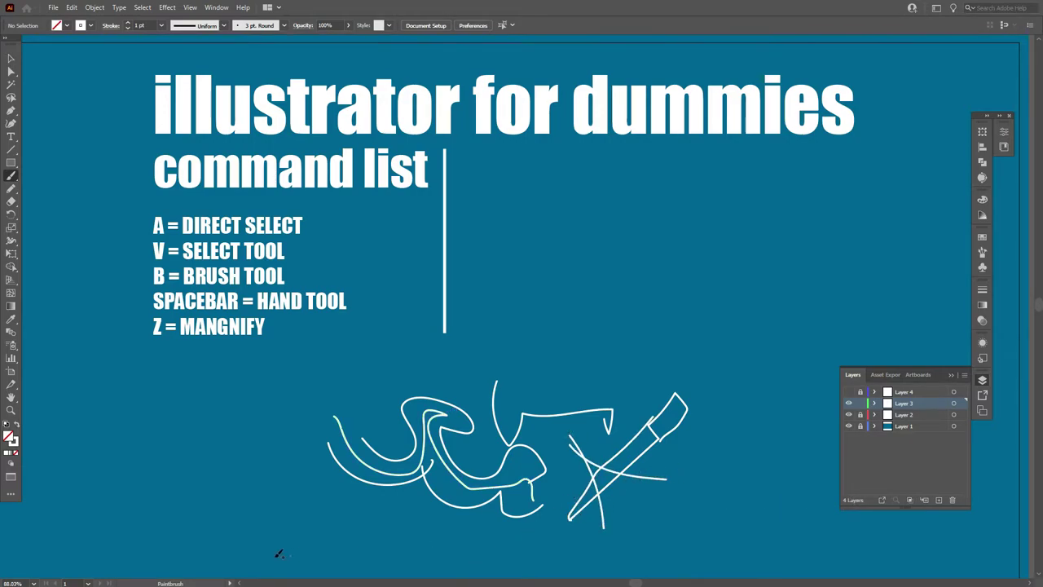
key(v)
key(ctrl+a)
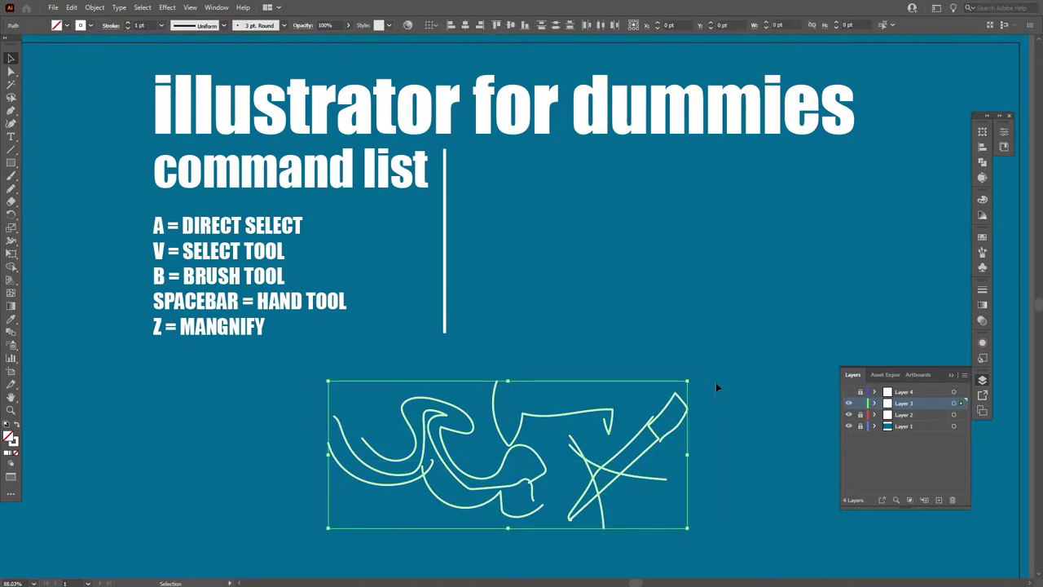
key(Delete)
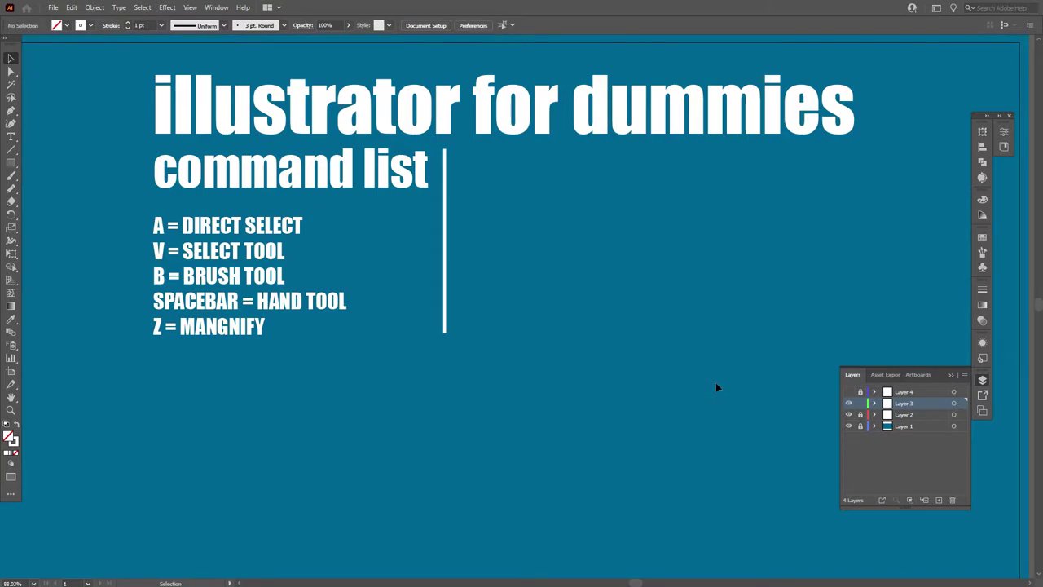
Draw a roughly 317 × 203 pt rectangle below the command list, make it solid white without outline, and nudge it into place.
key(space)
key(m)
drag(425, 480, 596, 371)
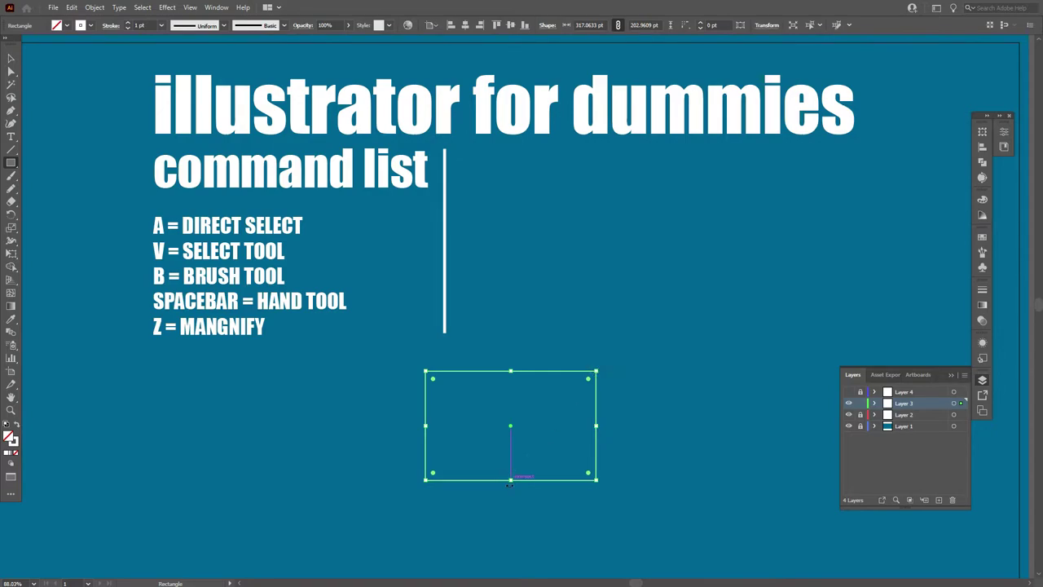
key(v)
click(482, 524)
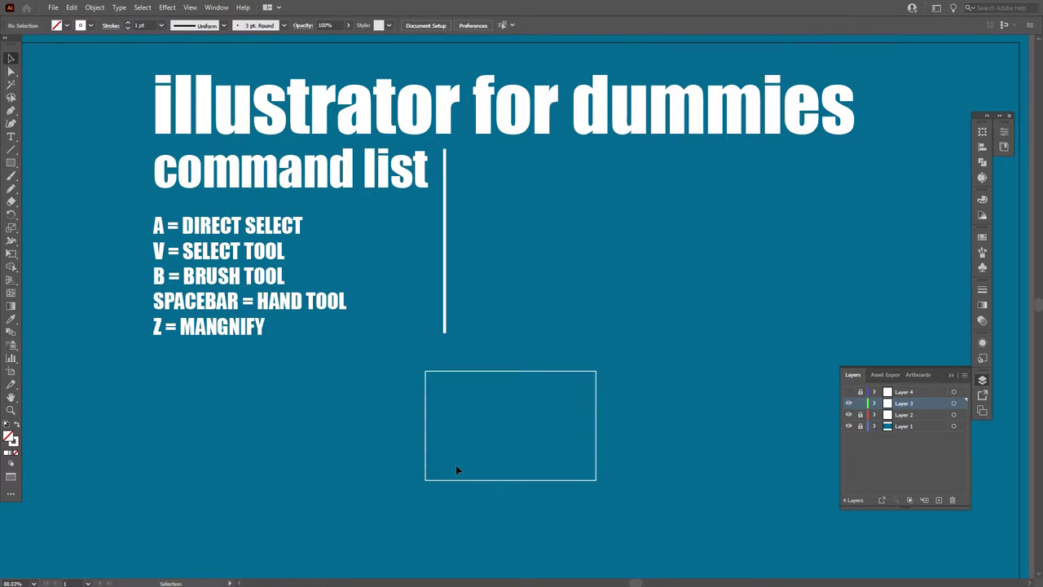
click(456, 470)
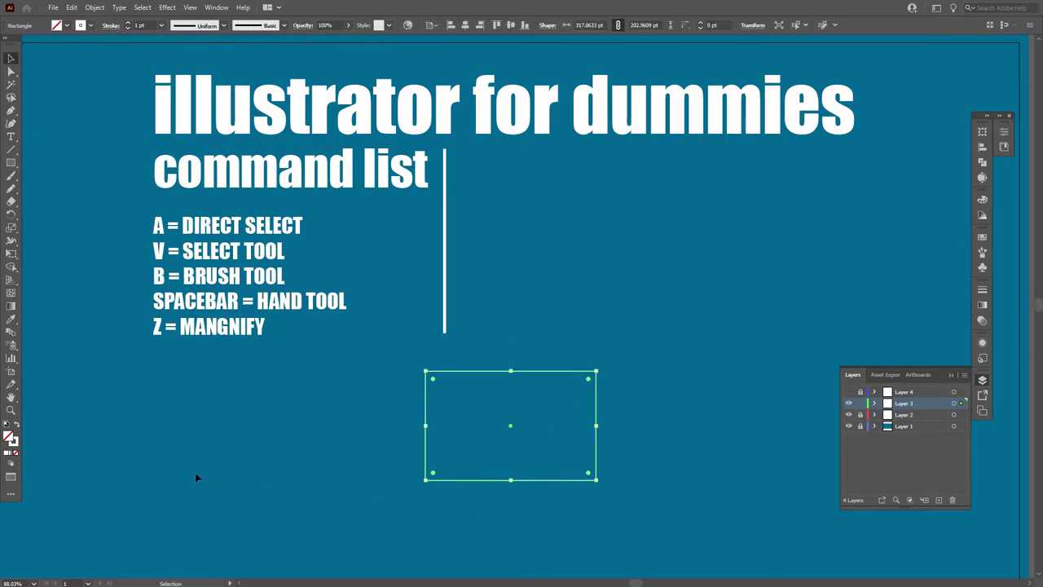
click(17, 423)
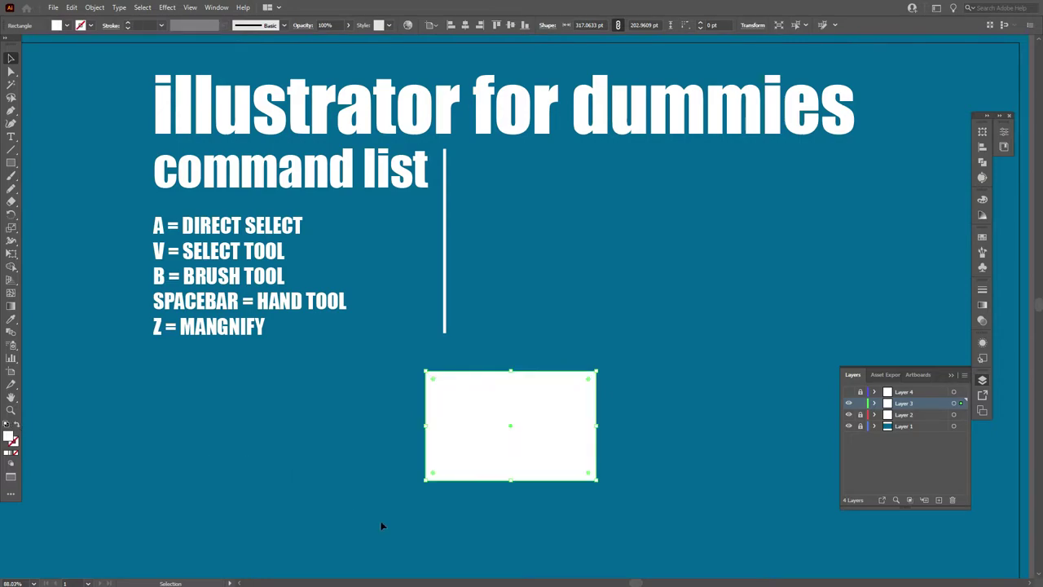
drag(470, 464, 565, 396)
key(space)
key(space)
Zoom and pan the view in on the white rectangle and the full title.
key(z)
drag(280, 431, 350, 312)
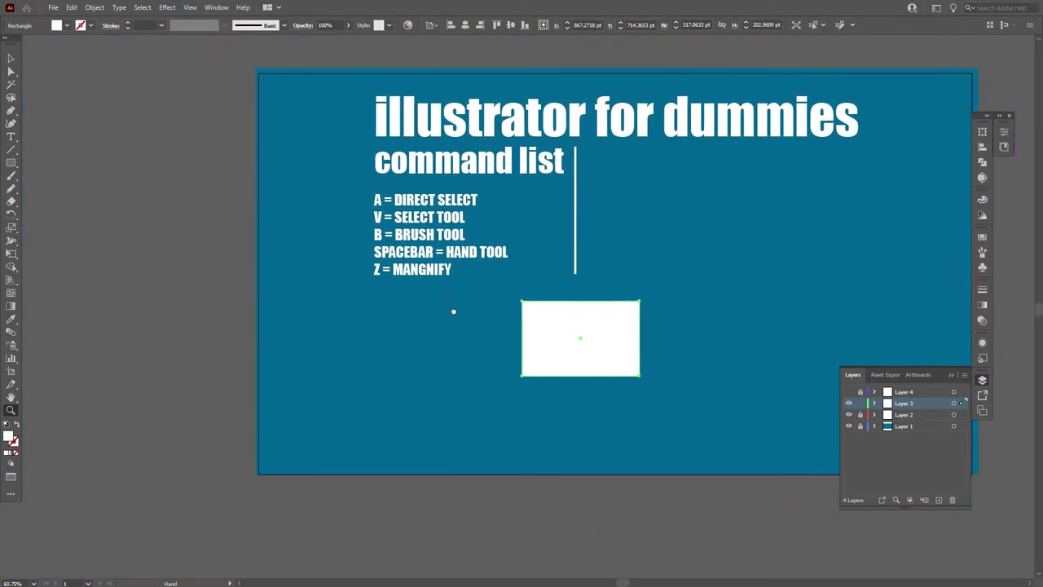
drag(454, 311, 443, 396)
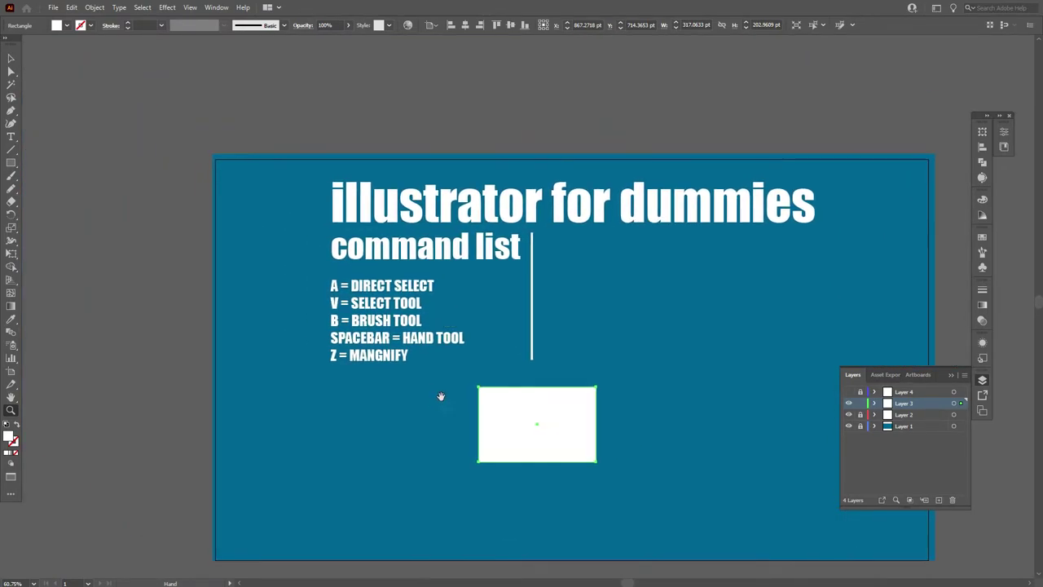
click(530, 422)
drag(545, 410, 388, 352)
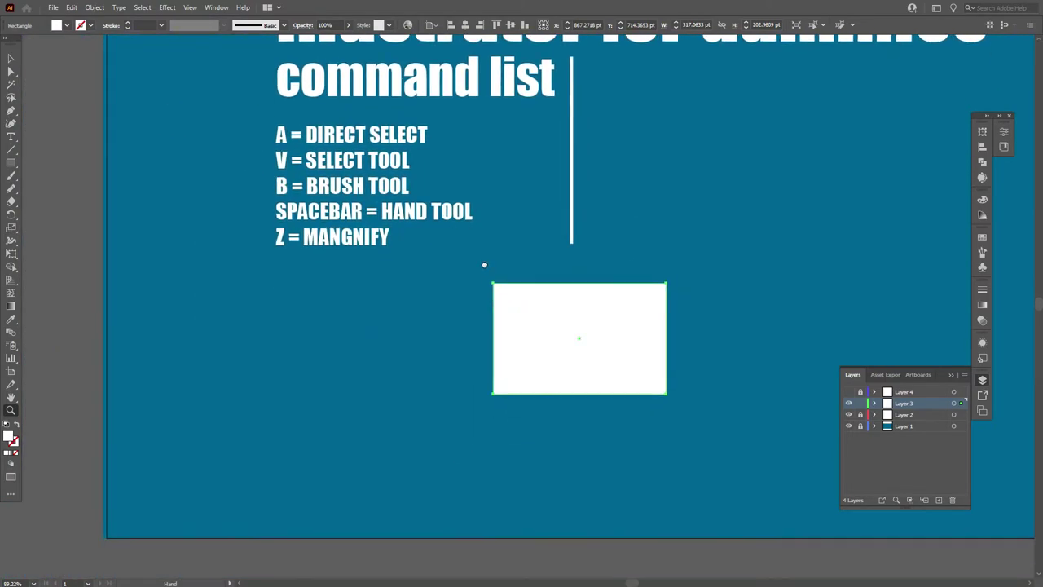
drag(484, 265, 379, 340)
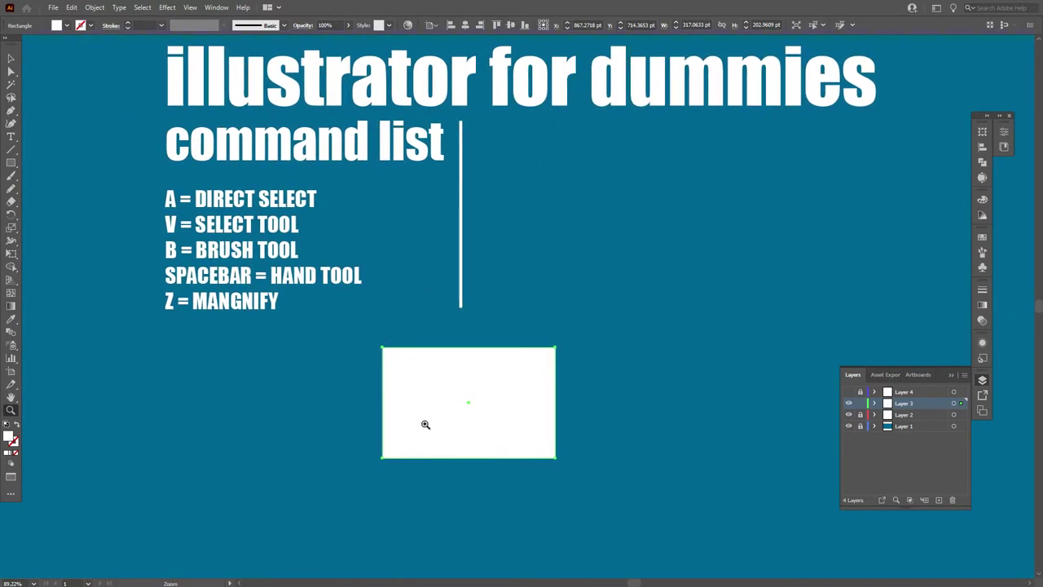
Switch to full-screen mode without the interface and delete the white rectangle.
key(f)
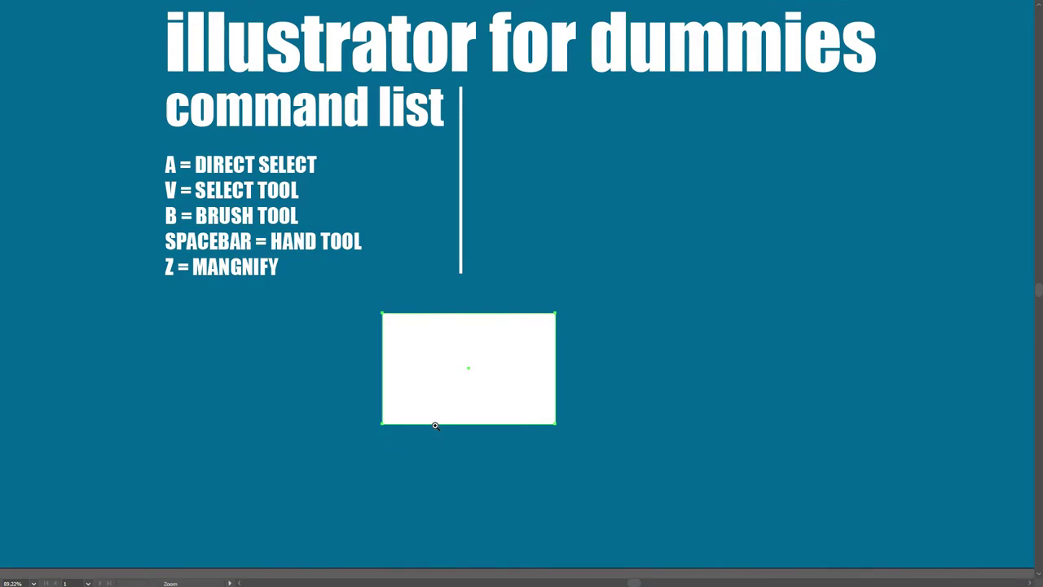
key(v)
key(Delete)
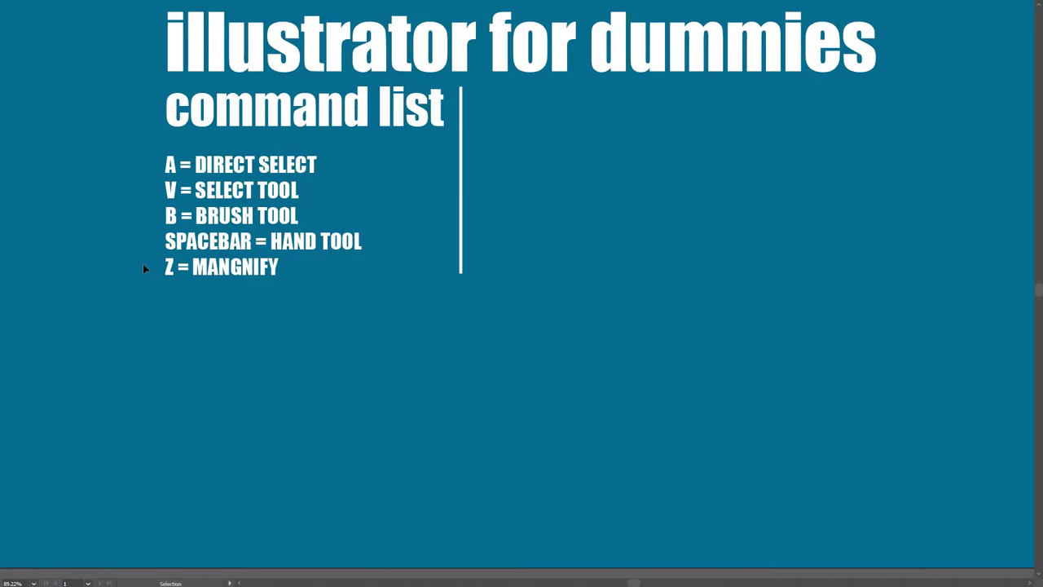
Exit full-screen mode, lock Layer 3, and show Layer 4's CTRL command list.
key(f)
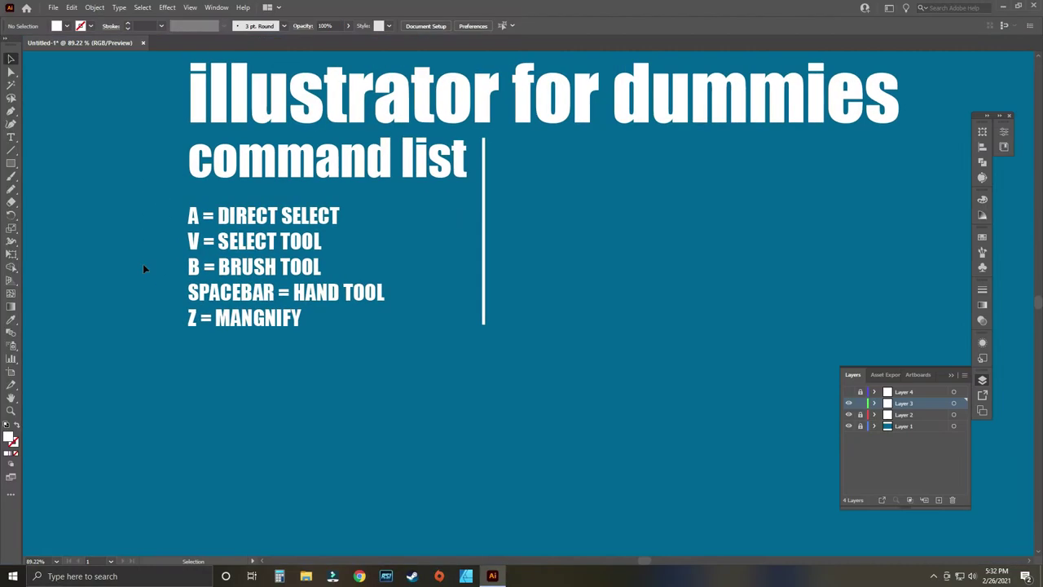
click(861, 403)
click(849, 392)
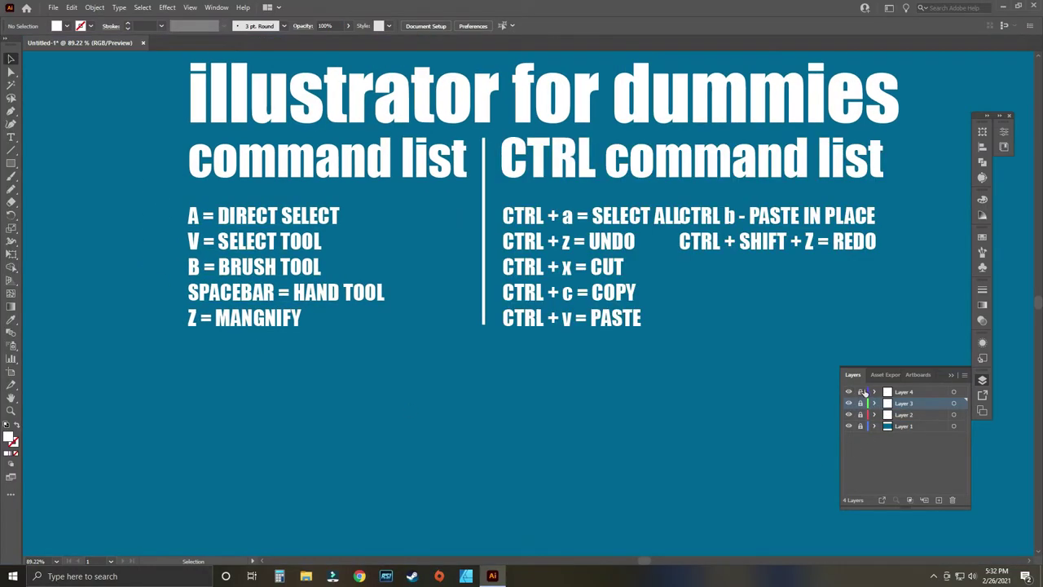
drag(759, 400, 696, 421)
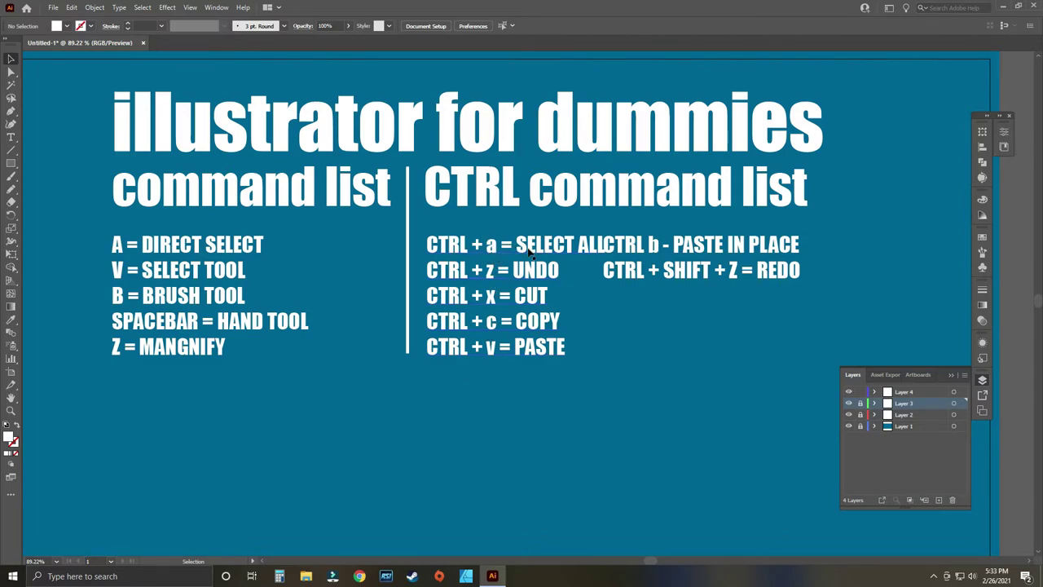
On Layer 4, draw a rectangle of about 211 × 140 pt in the artboard's lower left.
click(936, 391)
key(m)
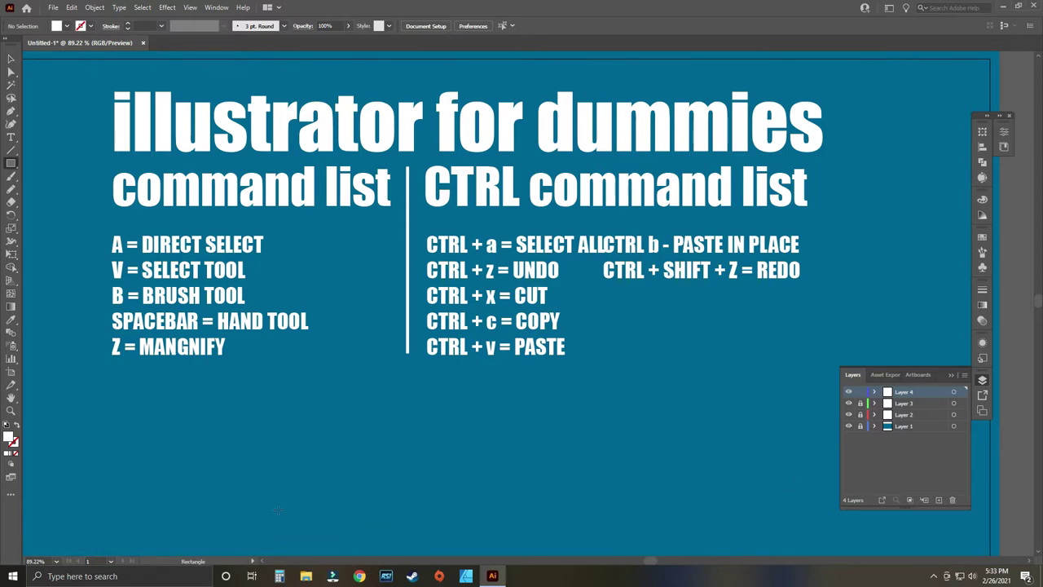
drag(226, 516, 341, 440)
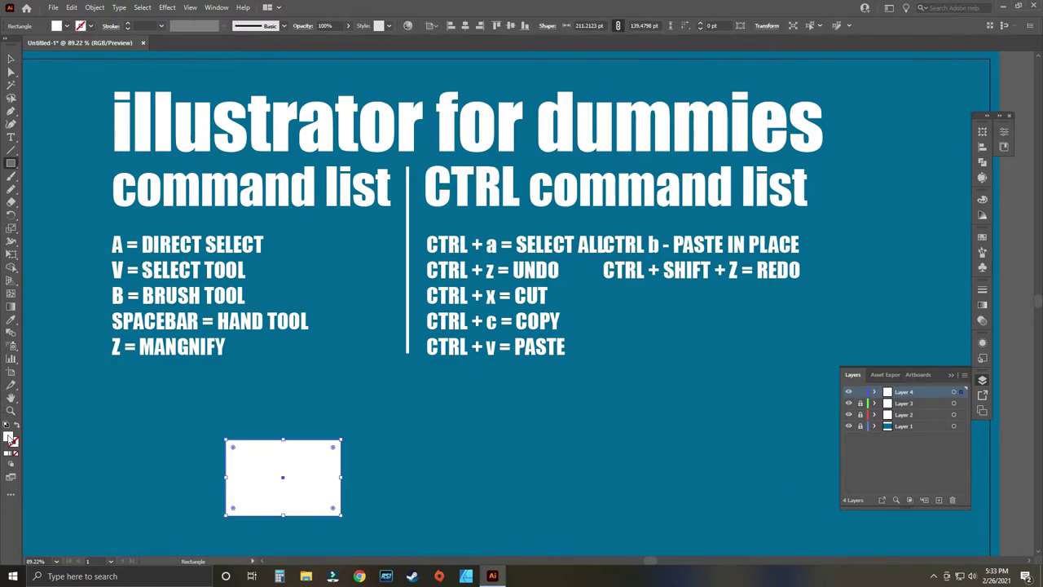
Fill the rectangle red (BA2525) and lay a green copy over its top-right corner.
double_click(9, 438)
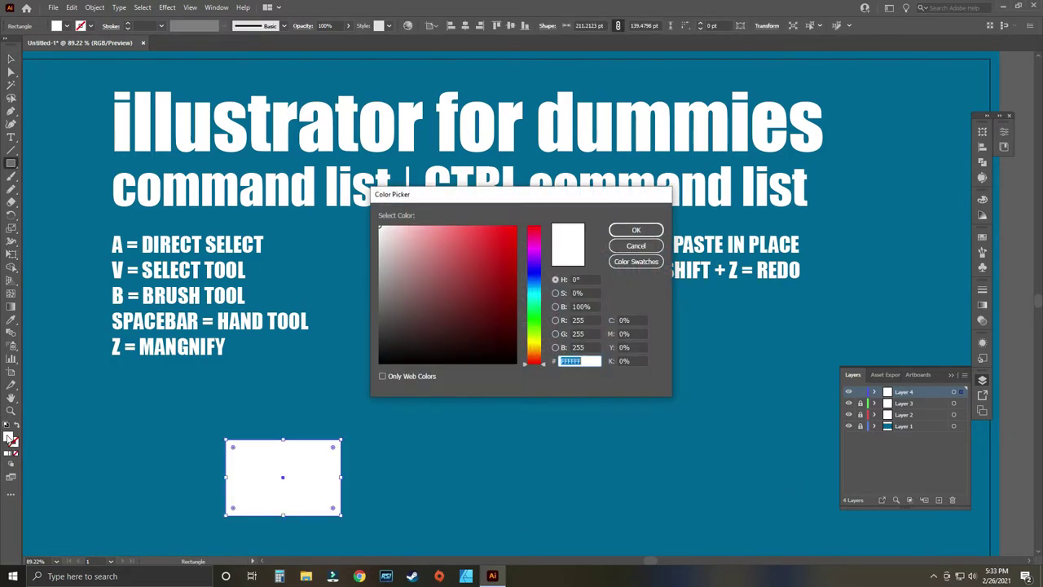
click(636, 231)
key(v)
drag(290, 496, 553, 491)
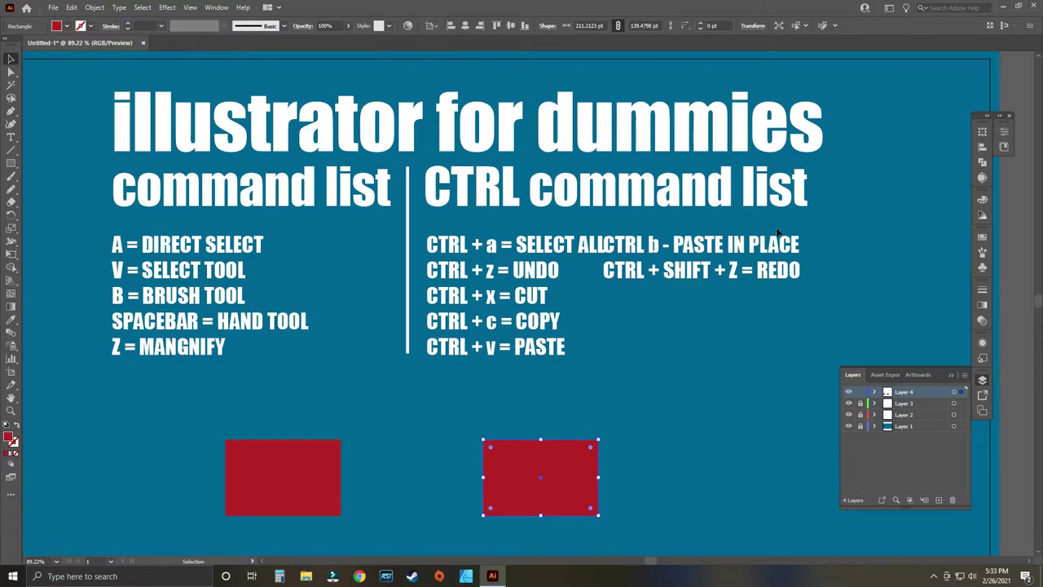
click(983, 199)
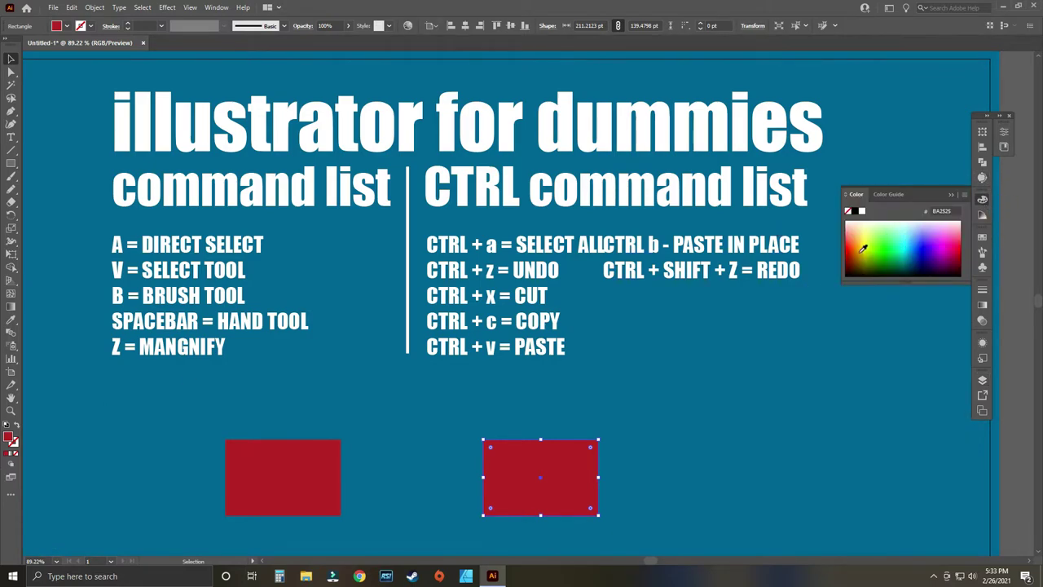
click(889, 246)
drag(547, 499, 364, 461)
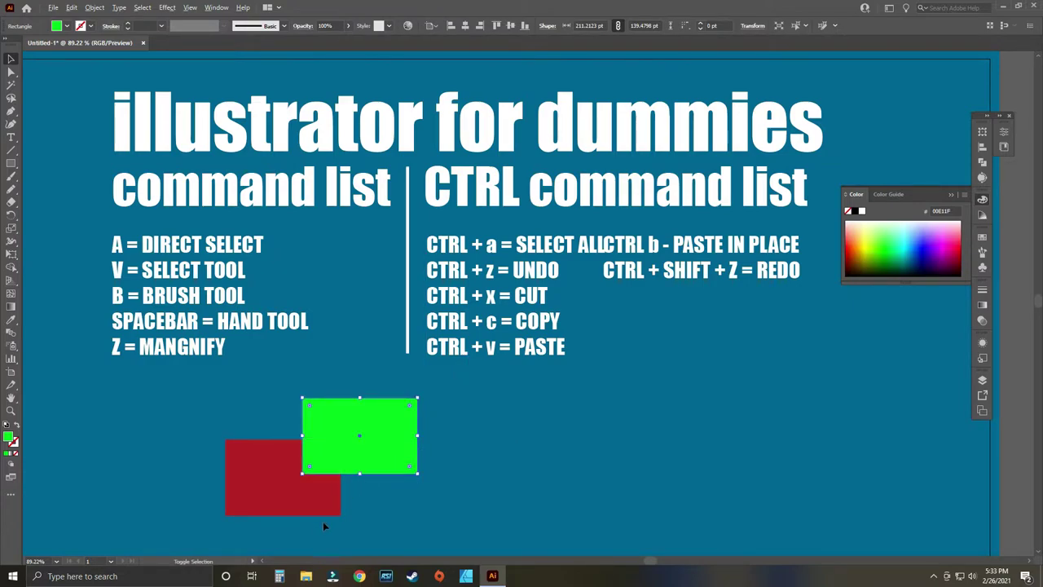
Select both the red and green rectangles and Alt+Shift-drag a copy of the pair to the right.
click(310, 499)
key(ctrl+shift+a)
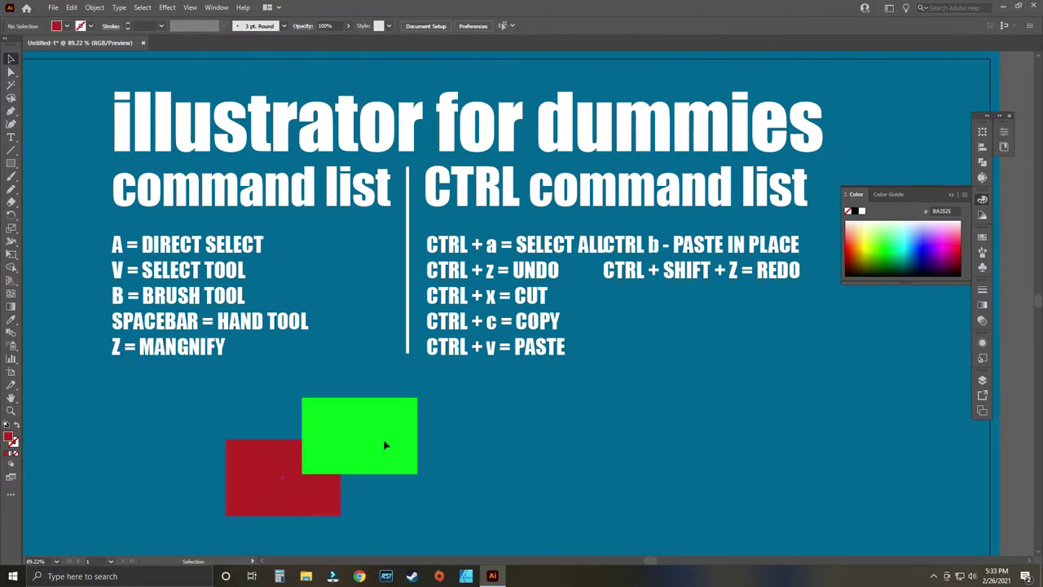
click(321, 491)
click(403, 467)
click(322, 527)
click(304, 498)
click(396, 465)
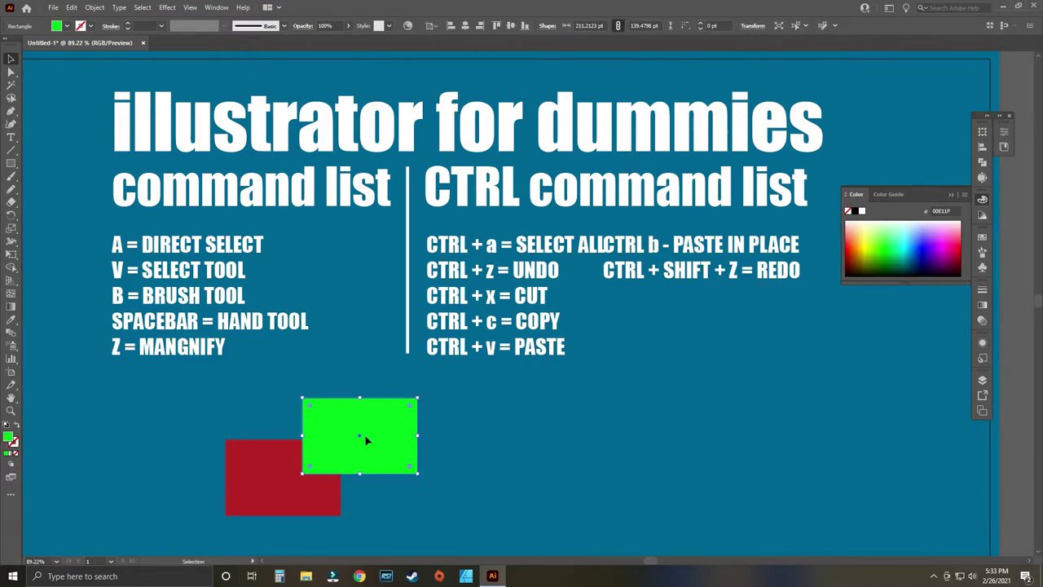
shift+click(322, 485)
drag(322, 485, 462, 482)
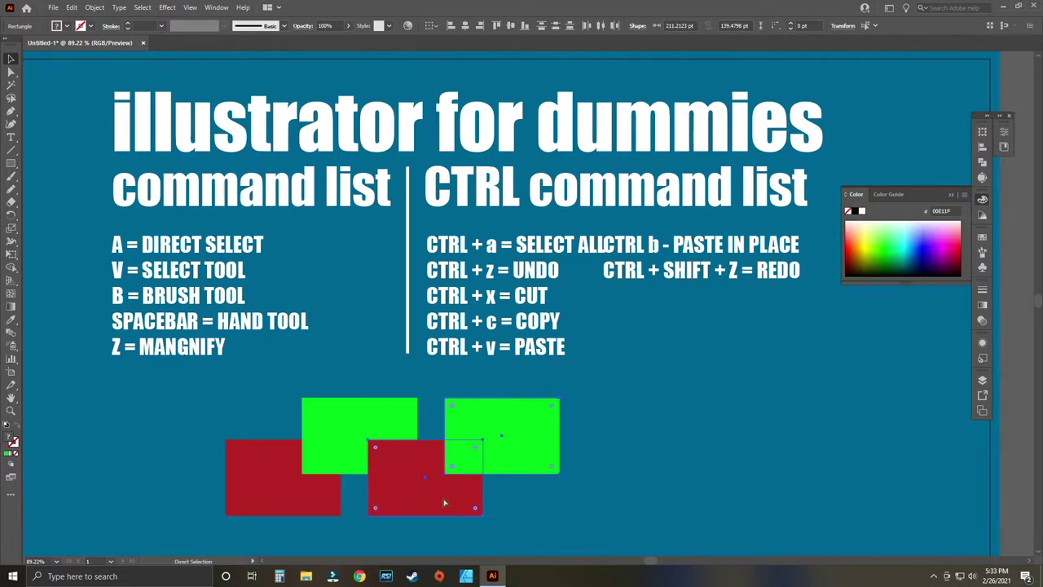
Cancel two save dialogs and undo an accidental paste of the artwork.
key(ctrl+s)
click(480, 343)
key(a)
key(ctrl+s)
click(499, 344)
key(ctrl+a)
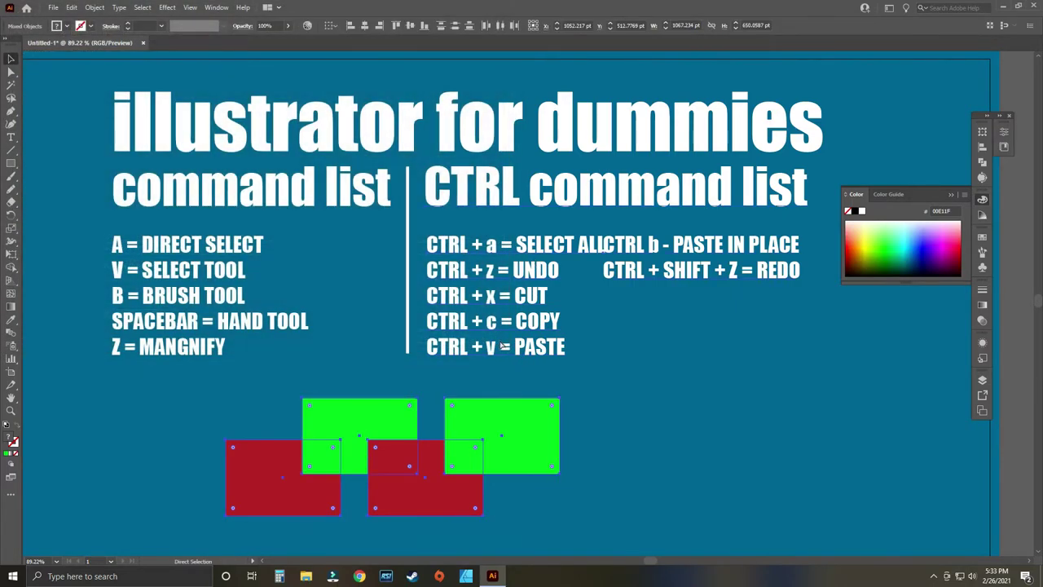
key(ctrl+v)
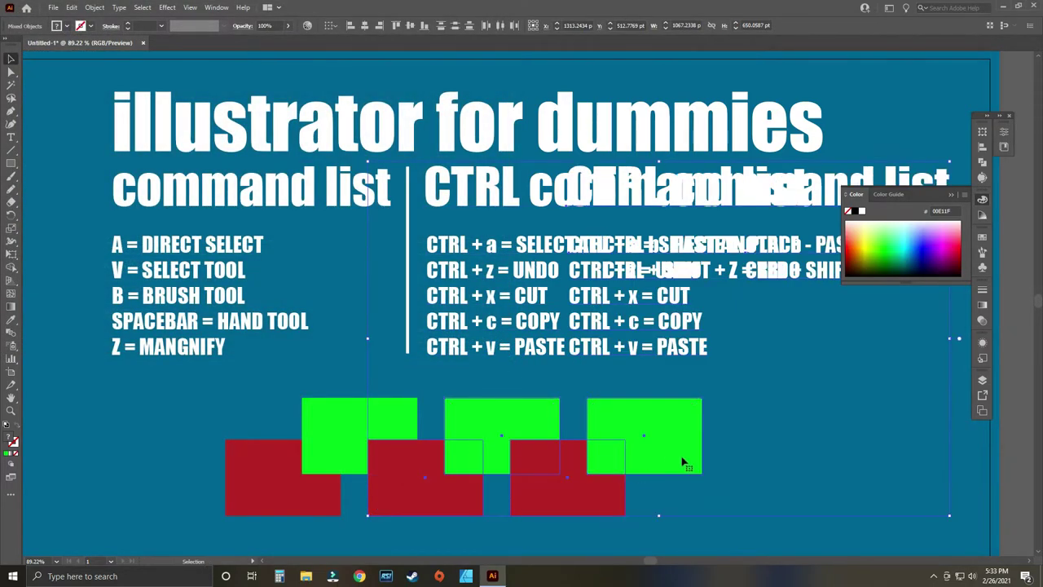
key(ctrl+z)
key(v)
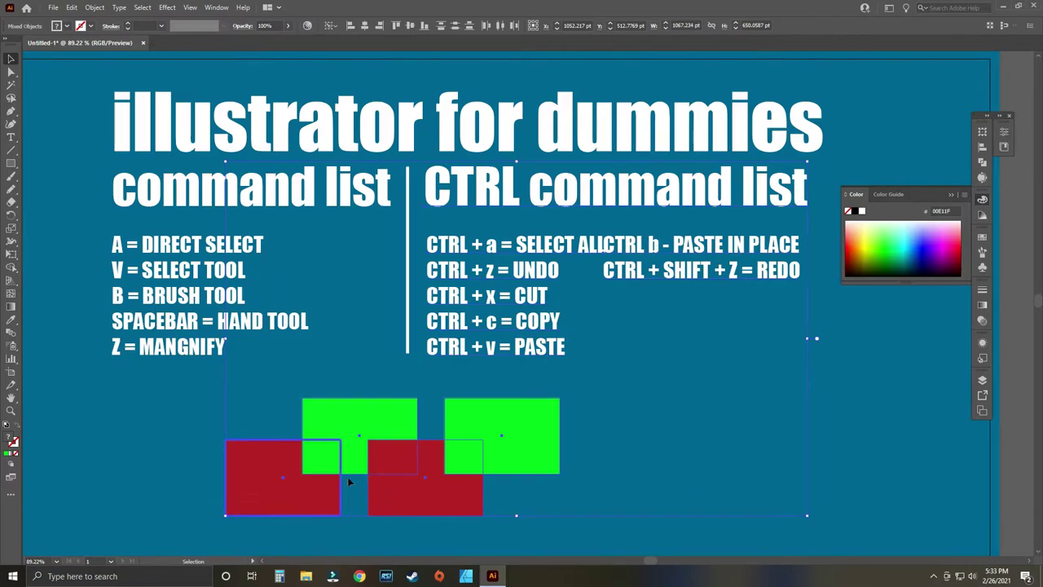
Remove the extra copies, then duplicate the red-green pair rightward twice with Ctrl+D for three pairs.
drag(203, 483, 483, 434)
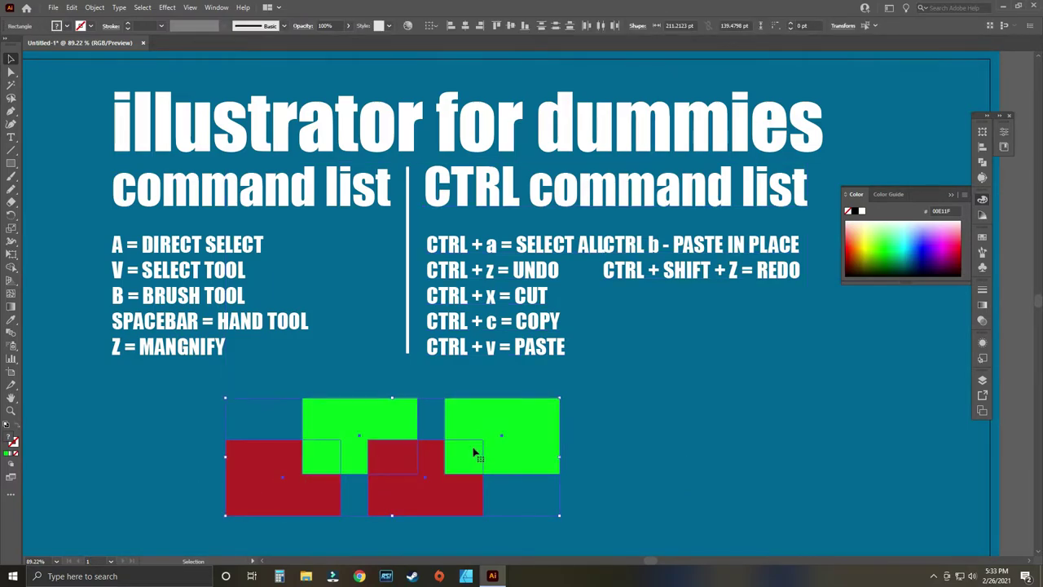
key(ctrl+z)
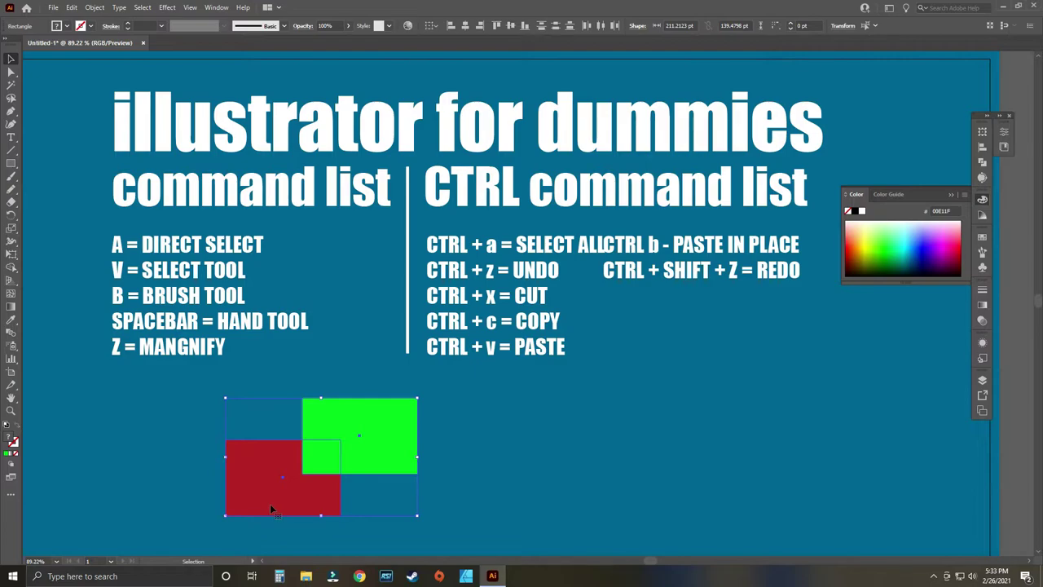
drag(270, 504, 414, 510)
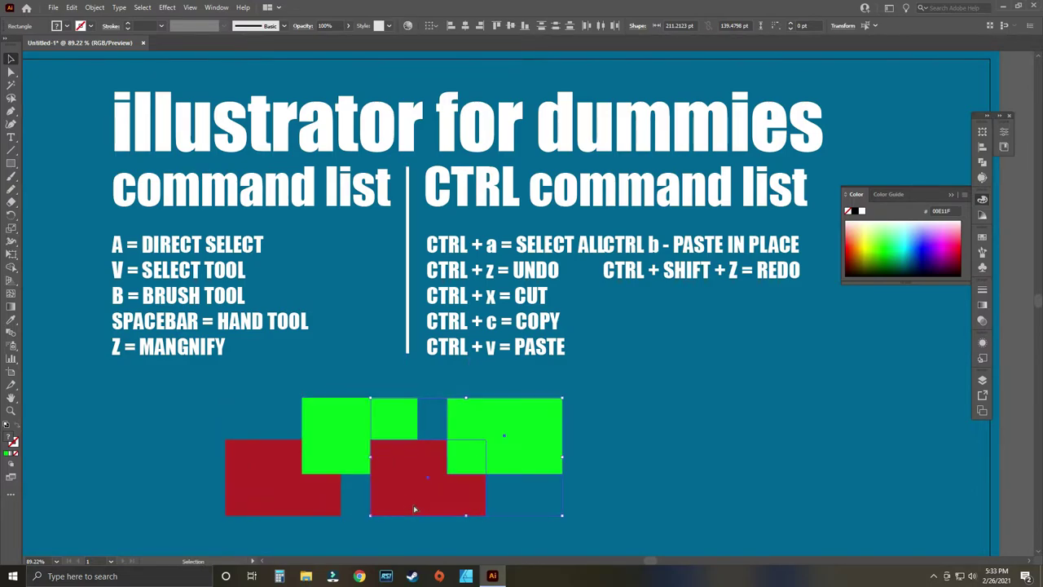
key(ctrl+d)
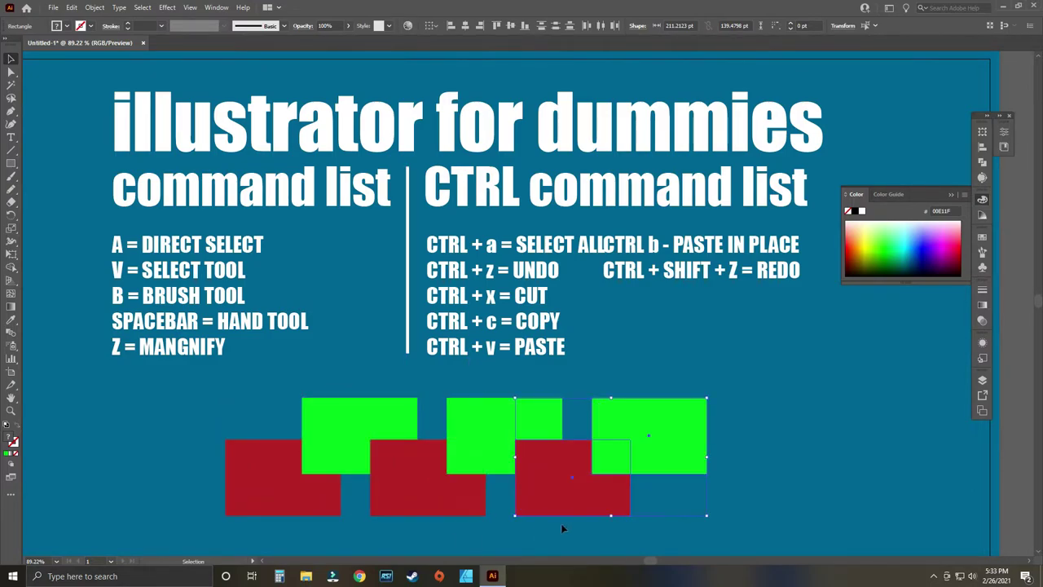
click(728, 523)
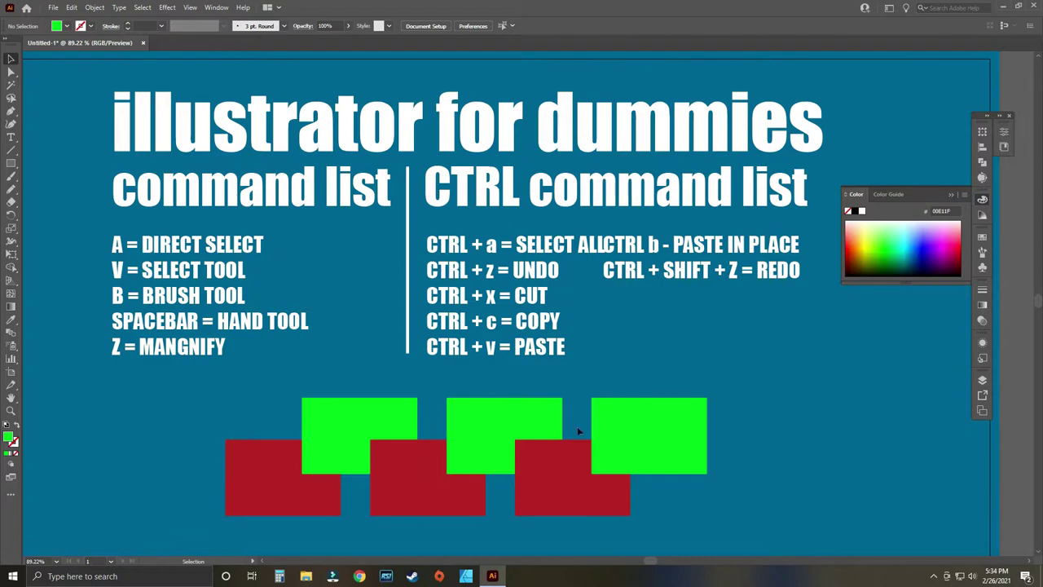
drag(713, 490, 331, 444)
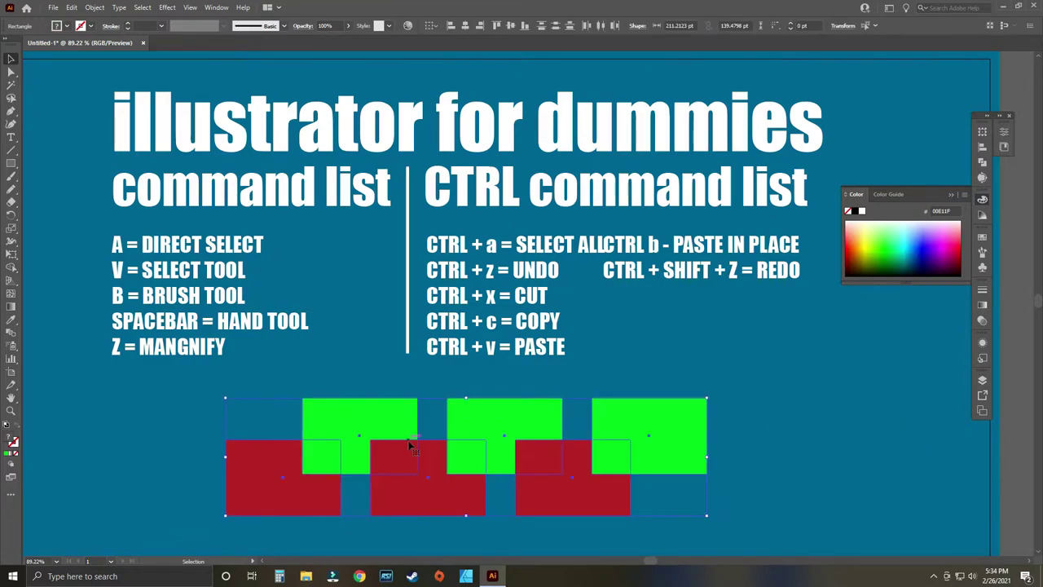
Cut the six rectangles, add a new layer, and paste them back in place with Ctrl+B.
key(a)
key(Delete)
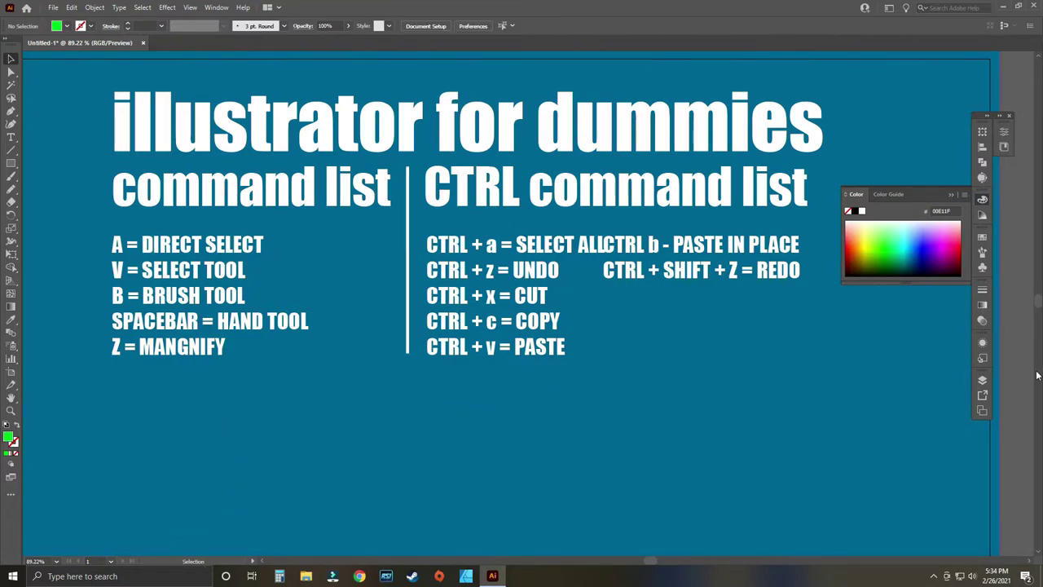
click(982, 380)
click(939, 500)
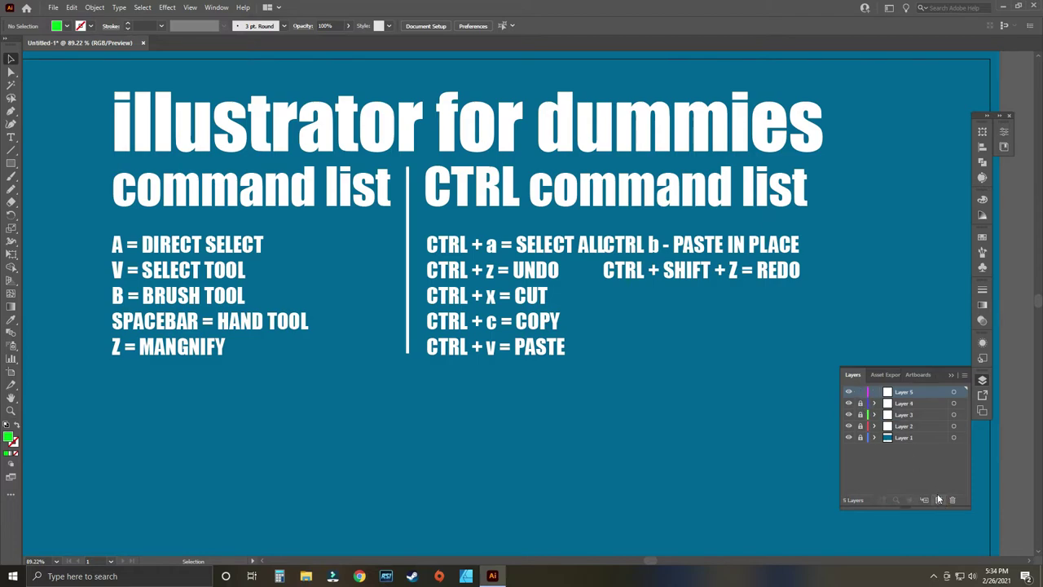
key(a)
key(ctrl+b)
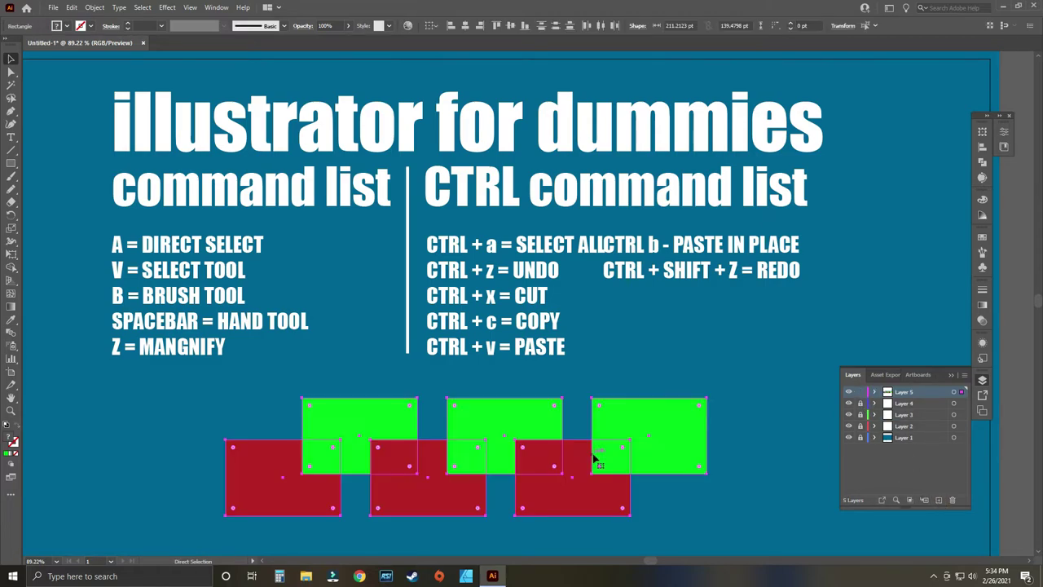
key(v)
click(176, 441)
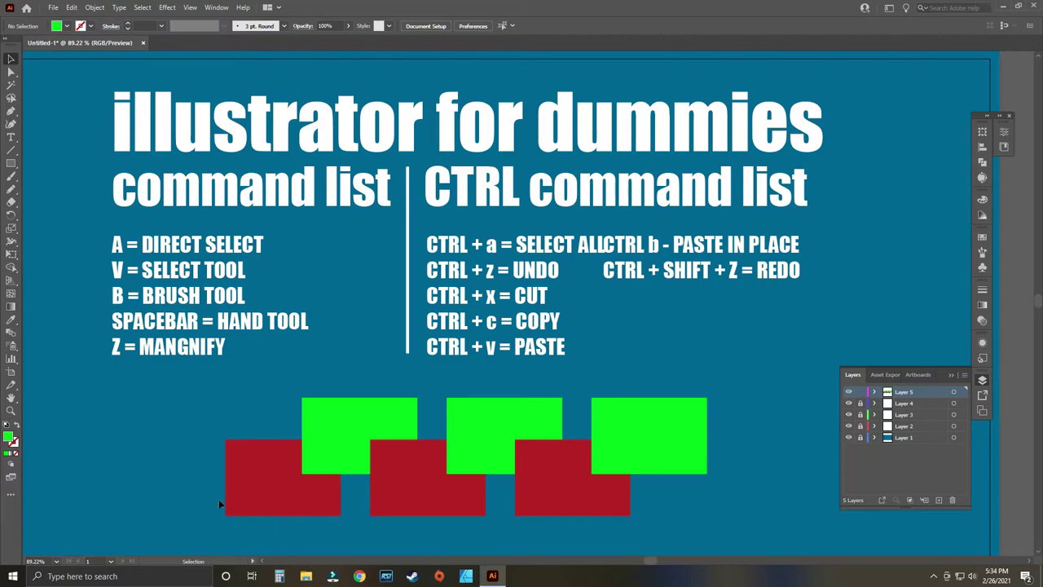
Try moving individual red and green rectangles, then undo those moves.
drag(232, 499, 265, 495)
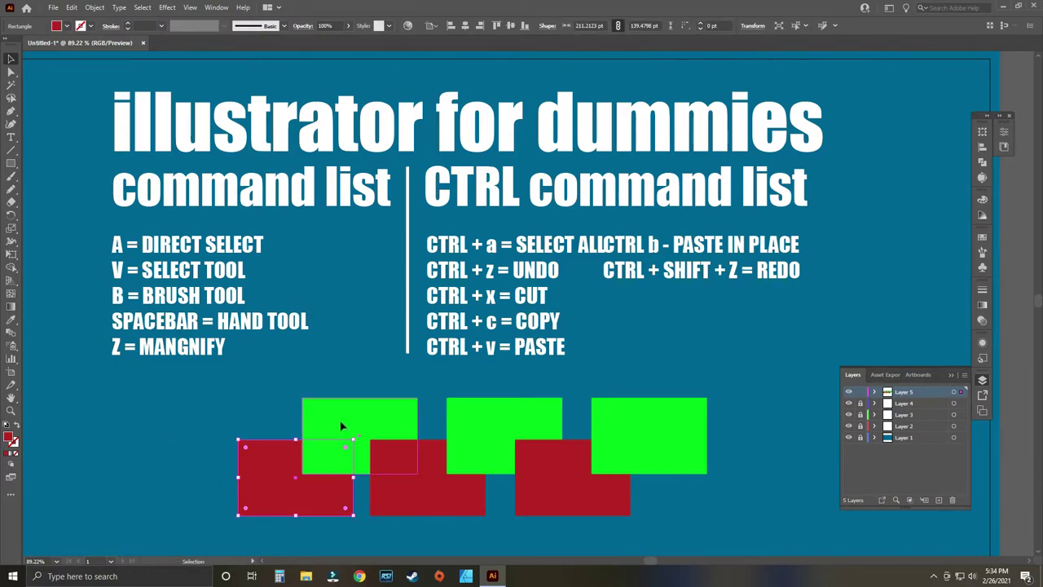
drag(342, 425, 321, 412)
mouse_move(428, 499)
mouse_down()
mouse_move(417, 530)
mouse_move(425, 486)
mouse_up()
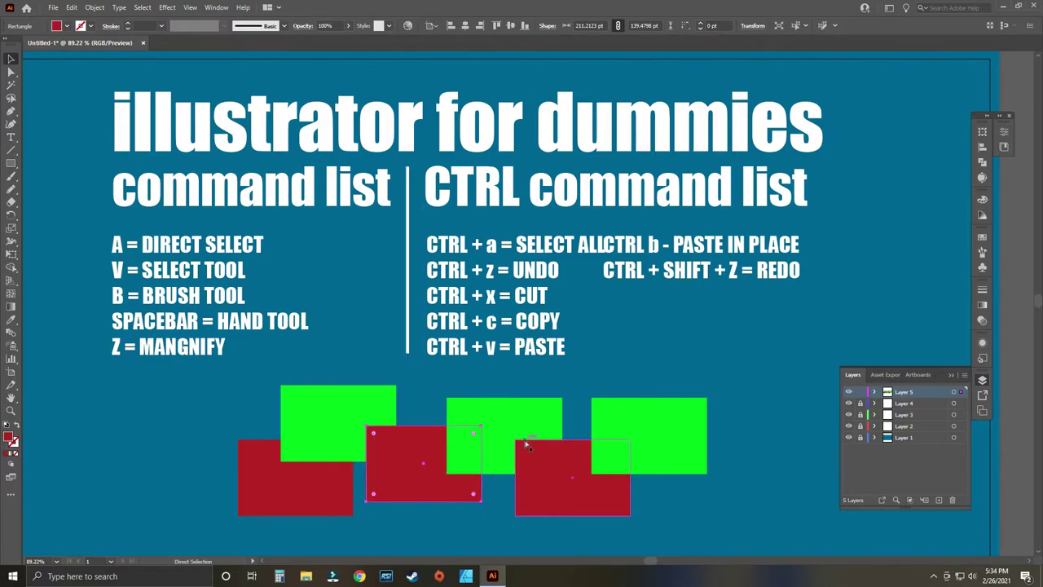
key(ctrl+z)
key(ctrl+z)
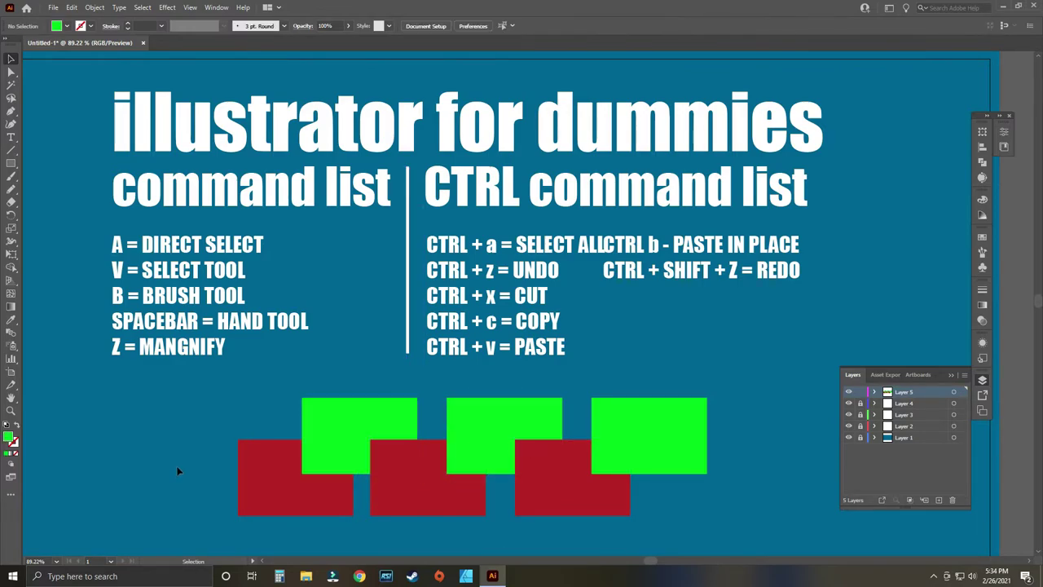
Select all six rectangles and shift them together slightly up and right.
key(ctrl+a)
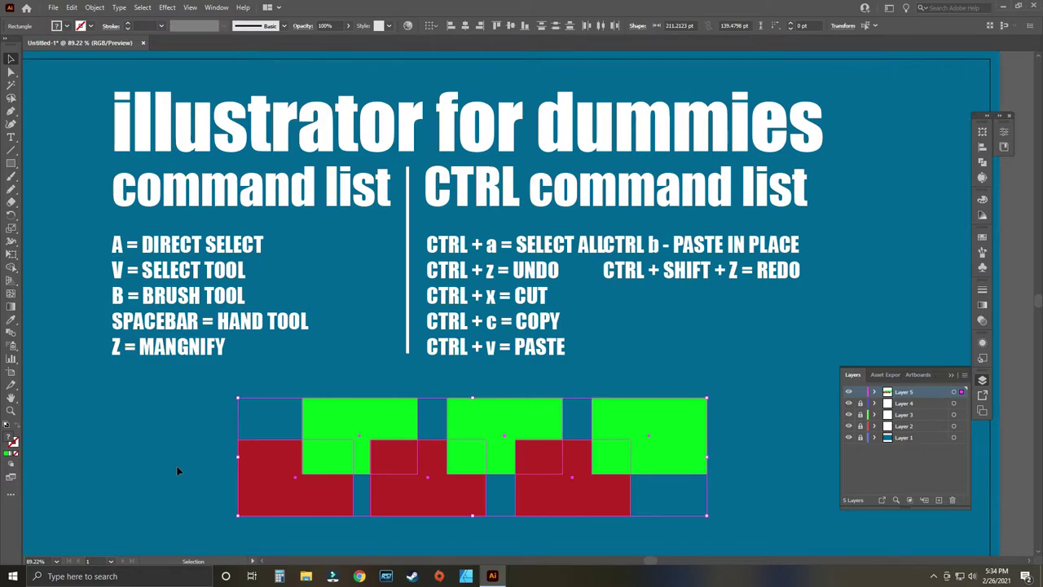
key(a)
drag(322, 432, 371, 420)
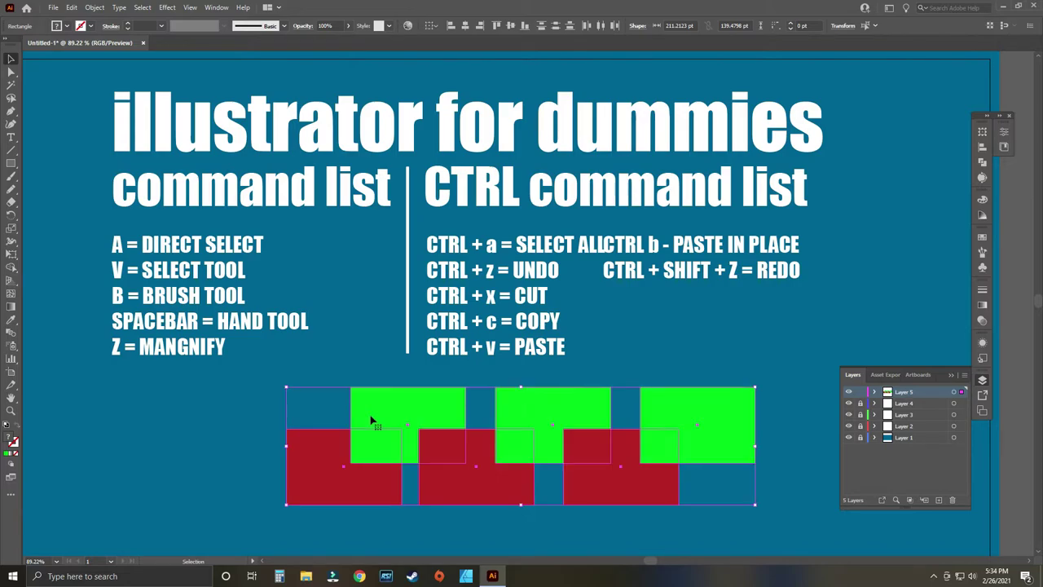
click(228, 433)
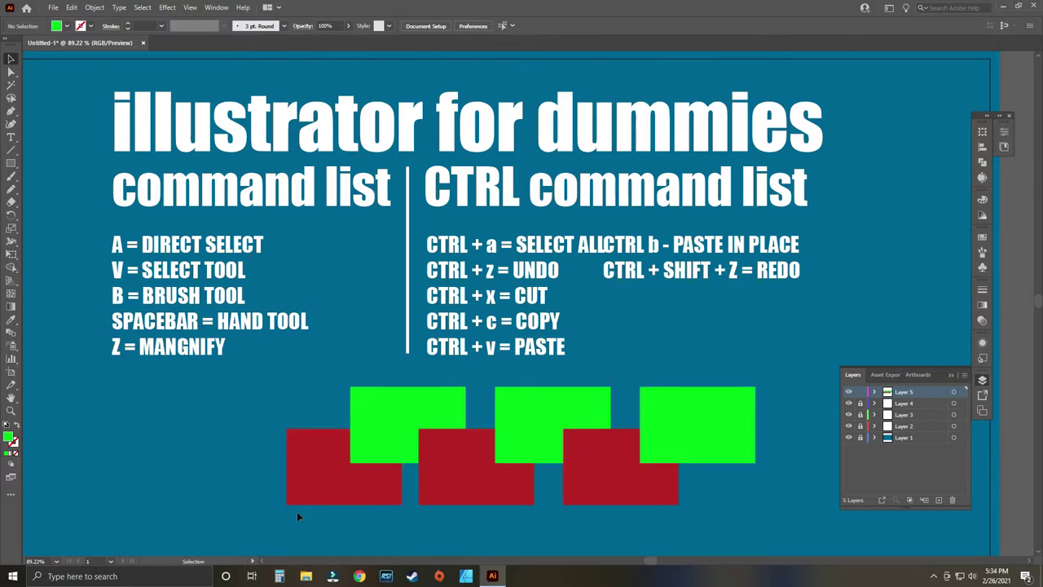
Move all six rectangles as a group over the CTRL command list and back below the text.
key(ctrl+a)
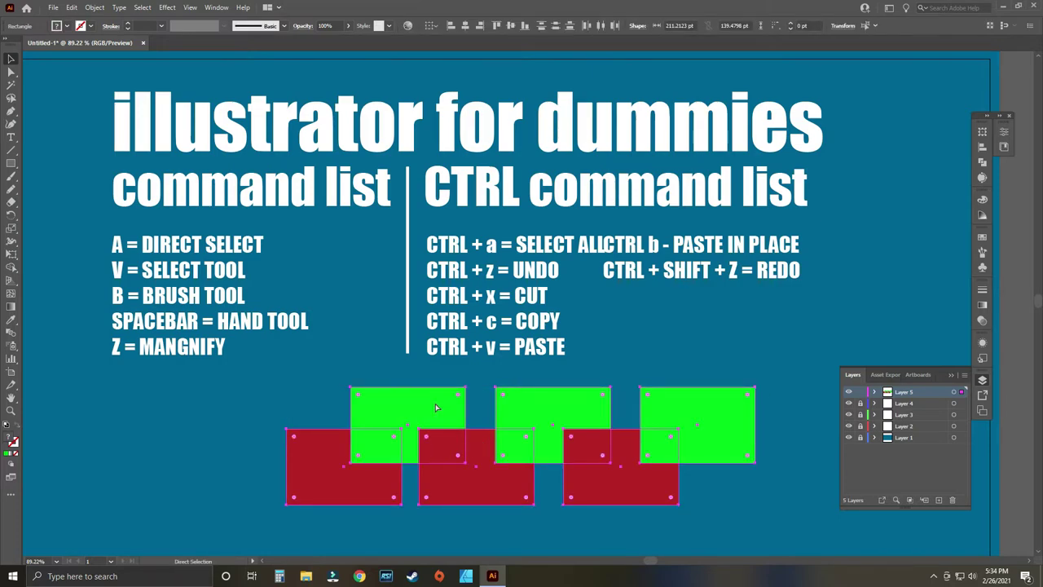
drag(419, 420, 566, 251)
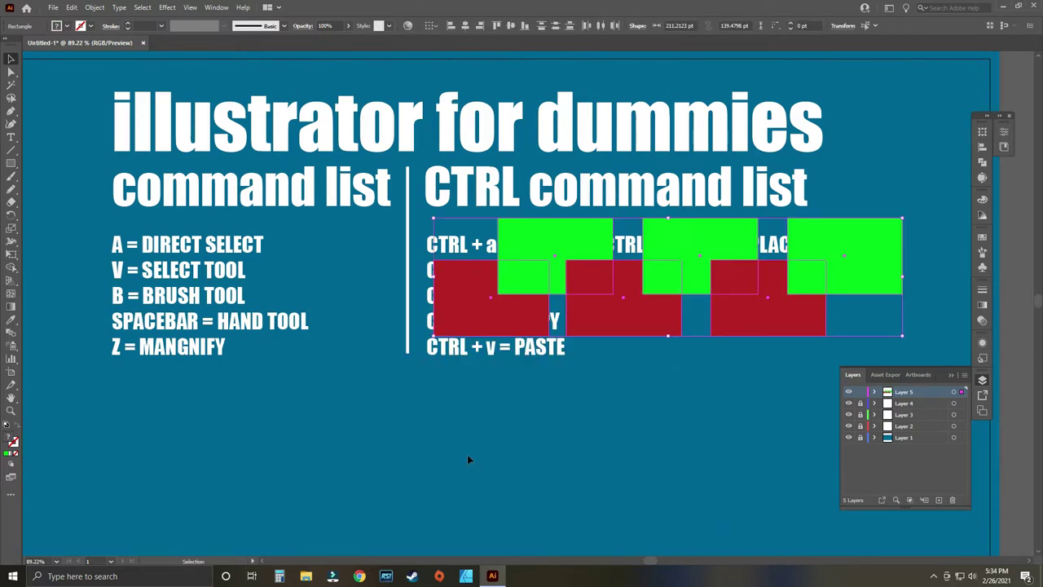
drag(501, 322, 511, 479)
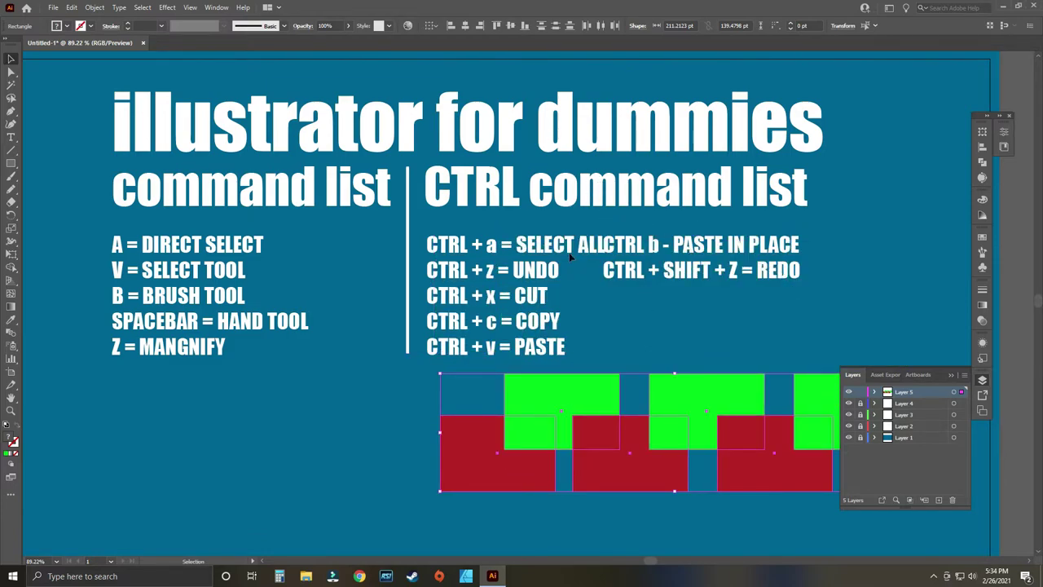
key(a)
key(ctrl+z)
key(ctrl+shift+z)
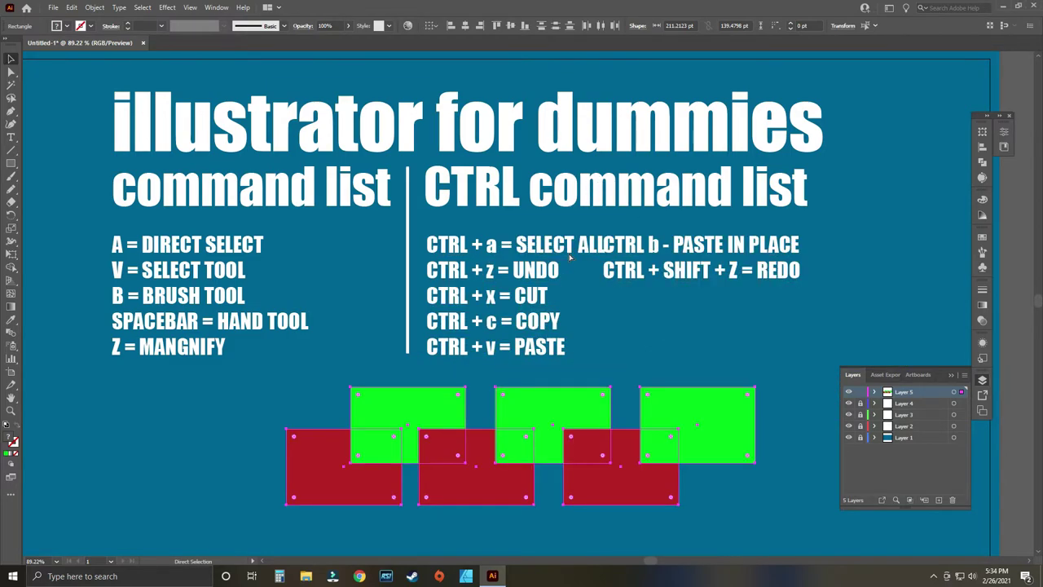
key(v)
Step back and forth through undo and redo to settle the rectangle group below the command list.
key(ctrl+z)
key(ctrl+z)
key(ctrl+z)
key(ctrl+z)
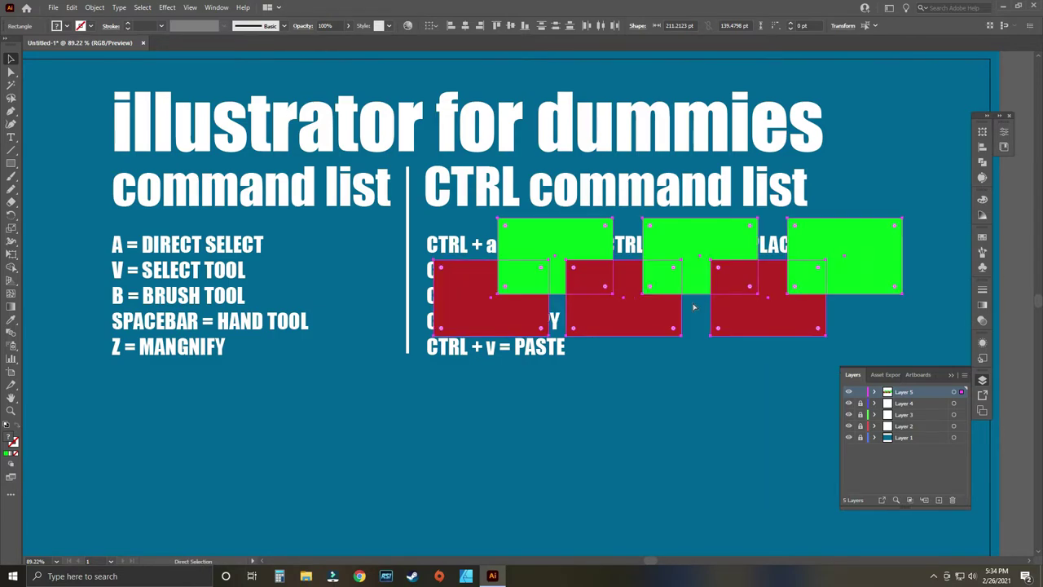
key(ctrl+shift+z)
key(ctrl+shift+z)
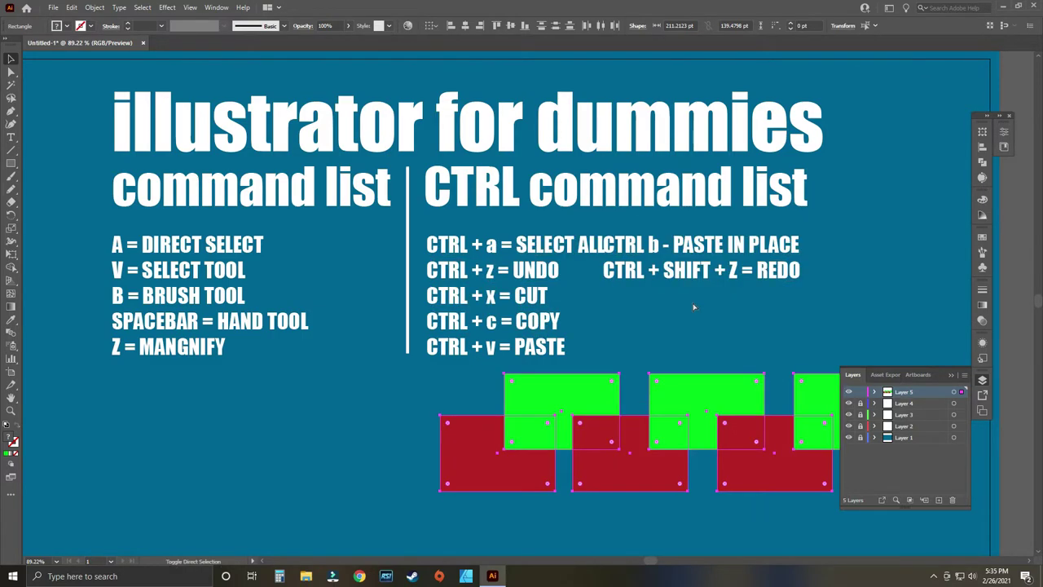
key(ctrl+z)
key(ctrl+z)
key(ctrl+shift+z)
key(ctrl+shift+z)
key(ctrl+z)
key(ctrl+z)
key(ctrl+shift+z)
key(ctrl+z)
key(ctrl+shift+z)
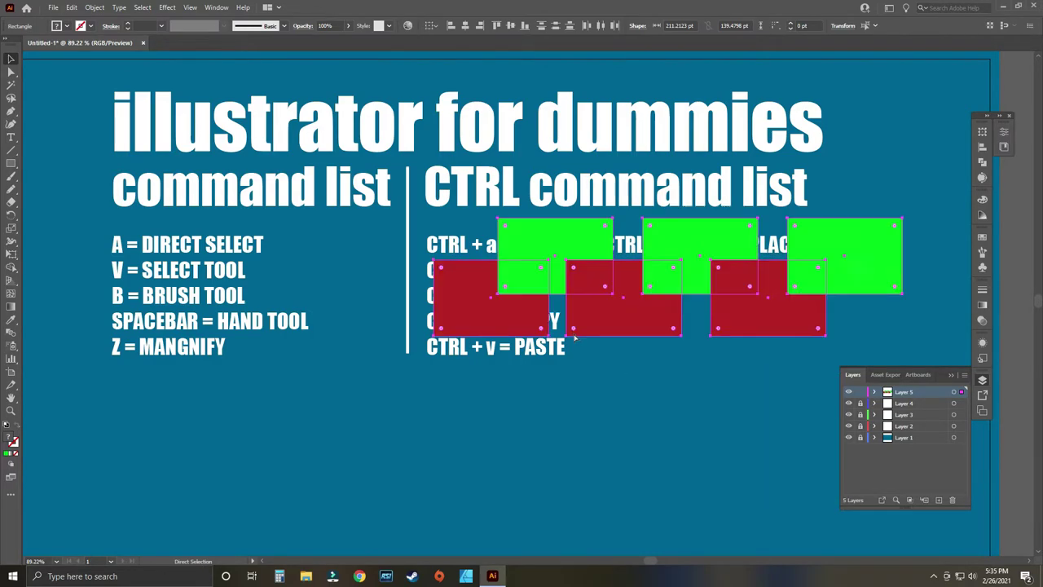
key(ctrl+z)
key(ctrl+z)
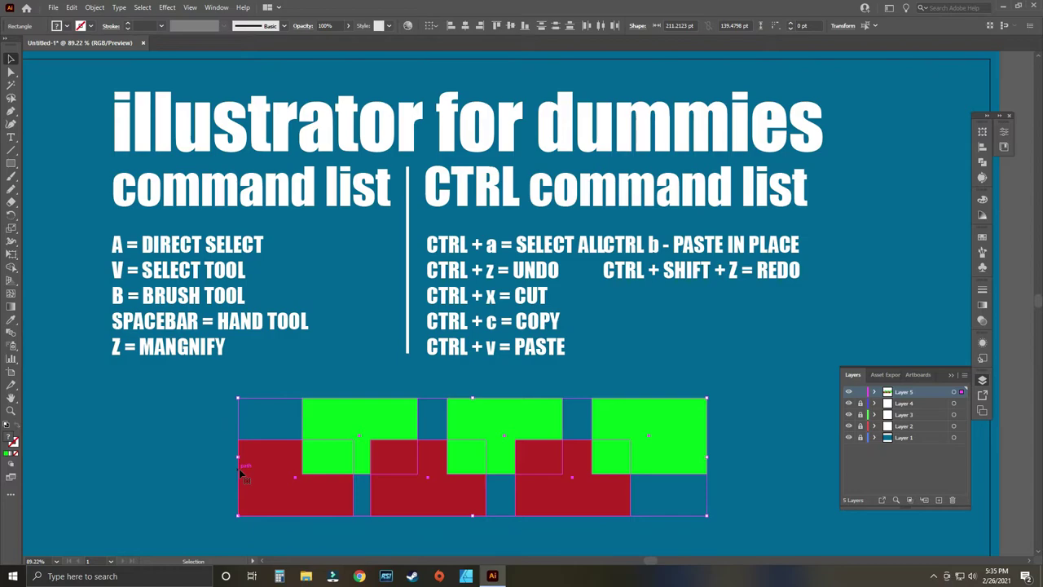
Cut the rectangle group and paste it back in place with Ctrl+B.
key(ctrl+x)
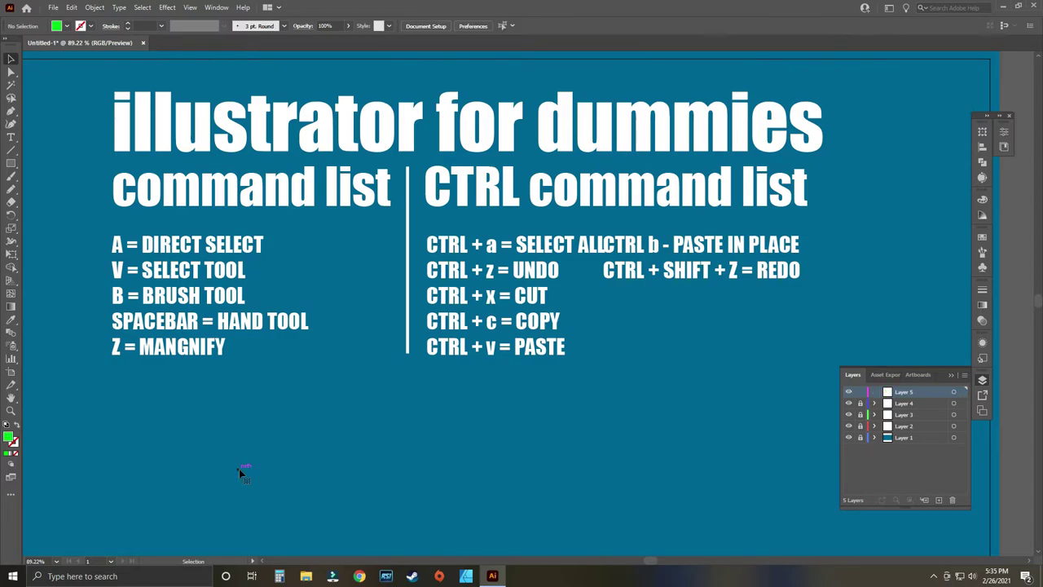
key(ctrl+b)
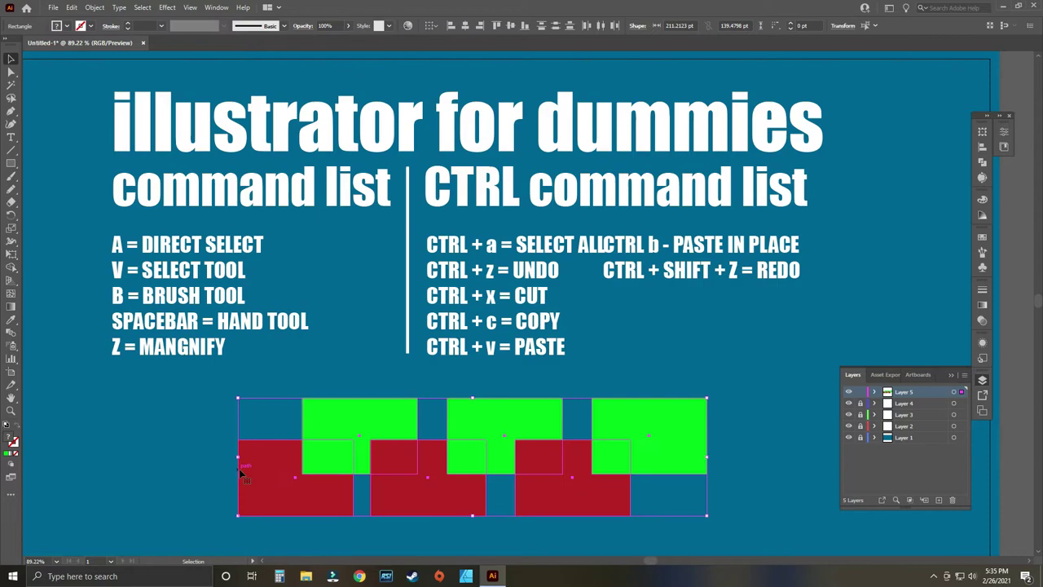
key(a)
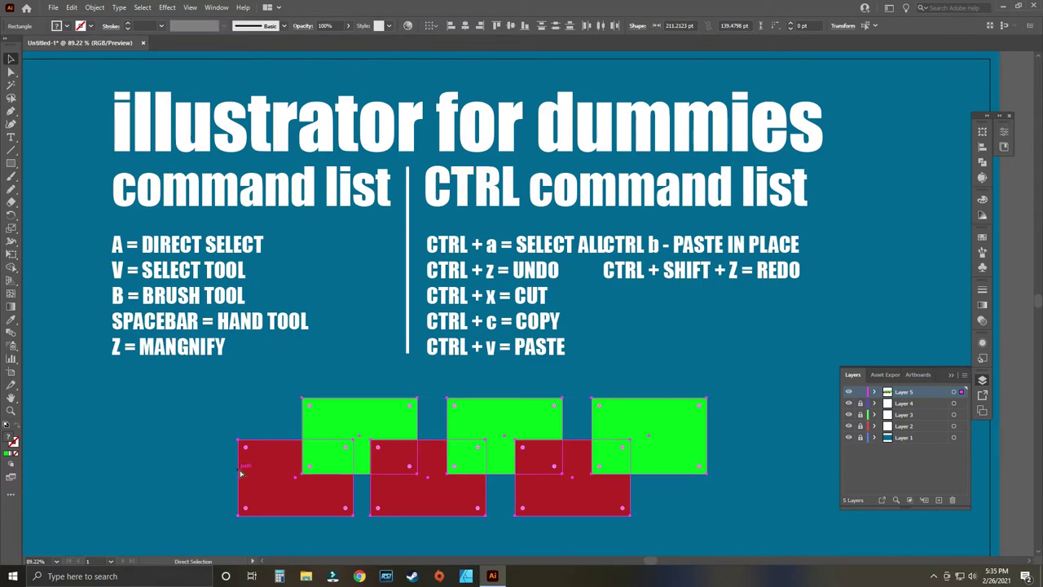
key(ctrl+x)
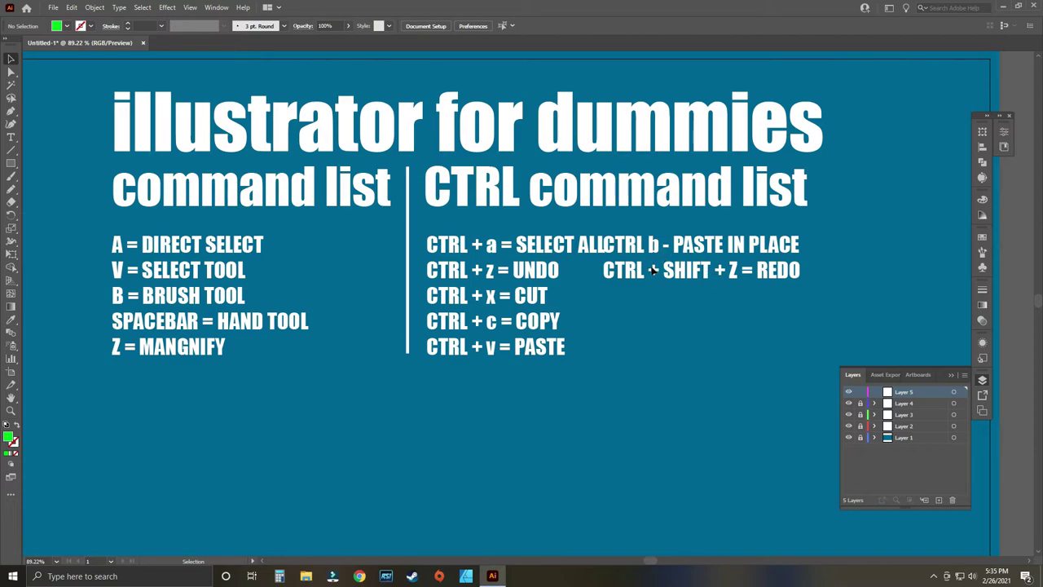
key(a)
key(ctrl+b)
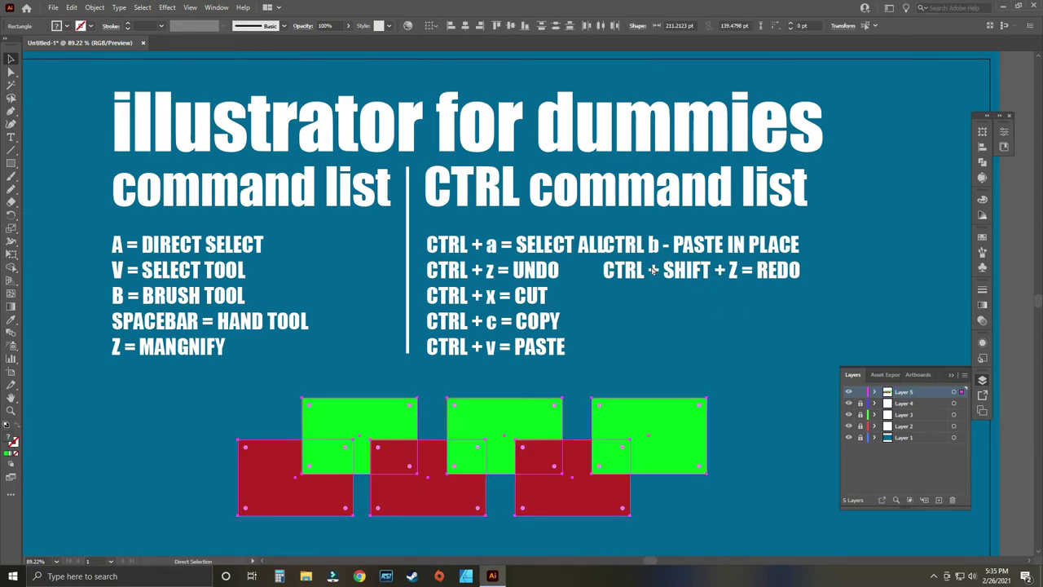
key(ctrl+z)
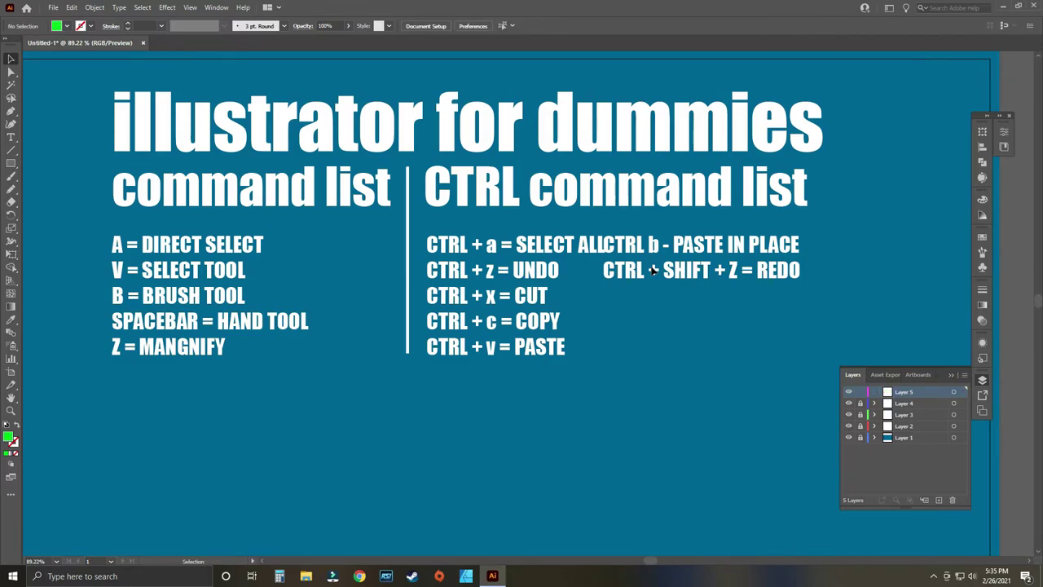
key(ctrl+shift+z)
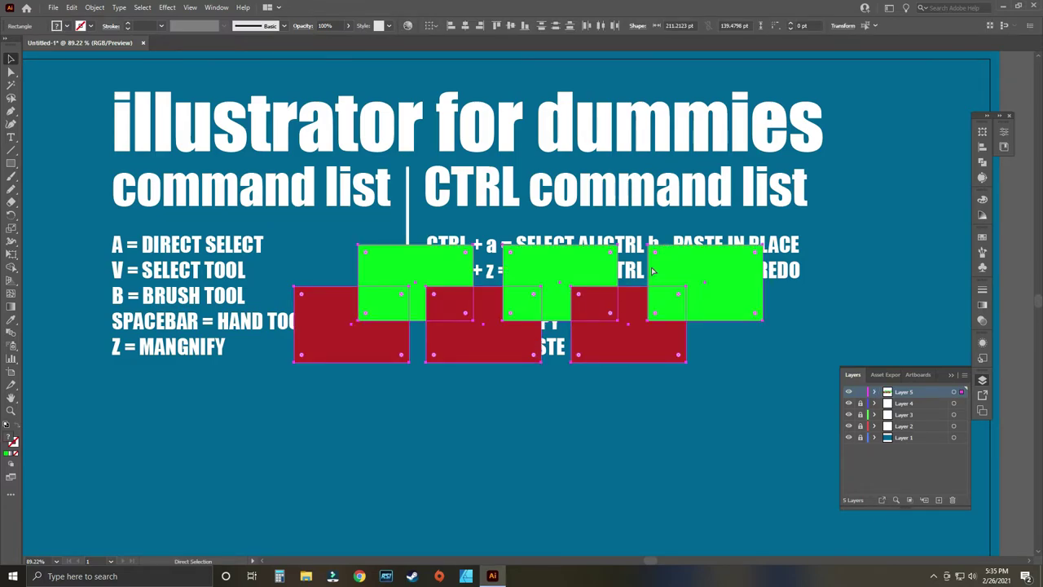
Redo the paste in place, then cut and restore the rectangles once more.
key(ctrl+z)
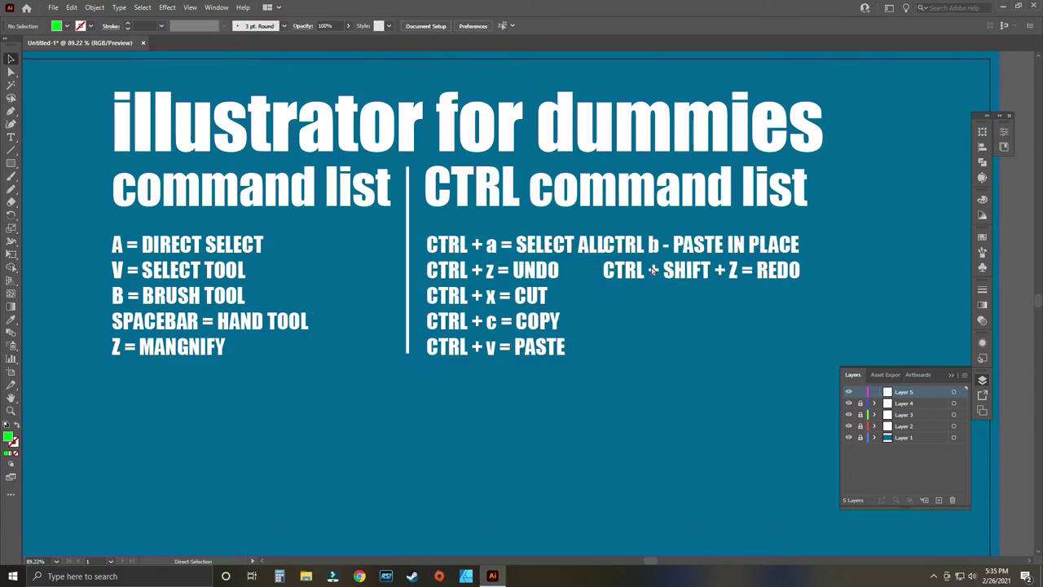
key(ctrl+shift+z)
key(v)
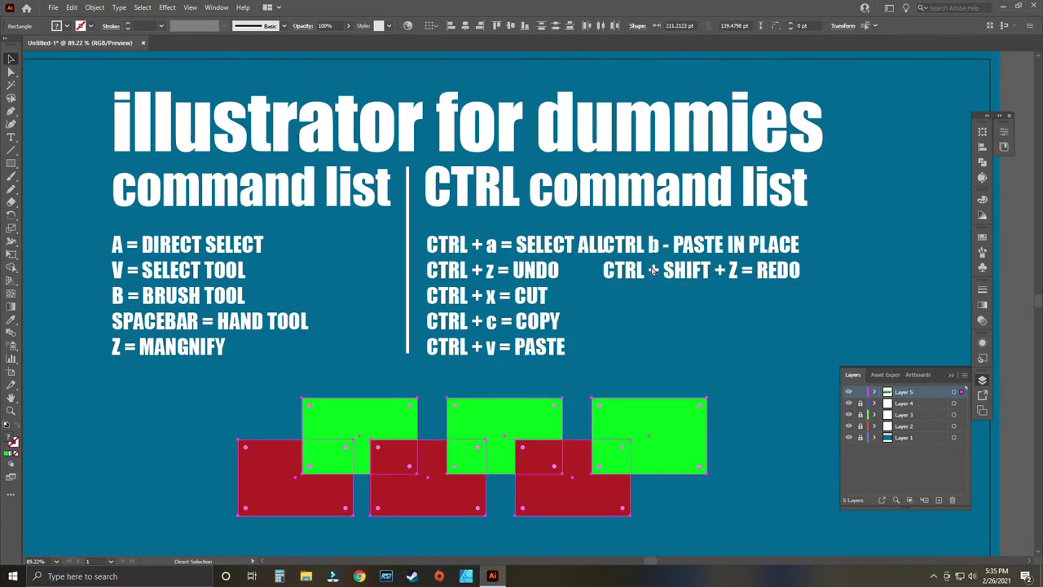
key(ctrl+x)
key(v)
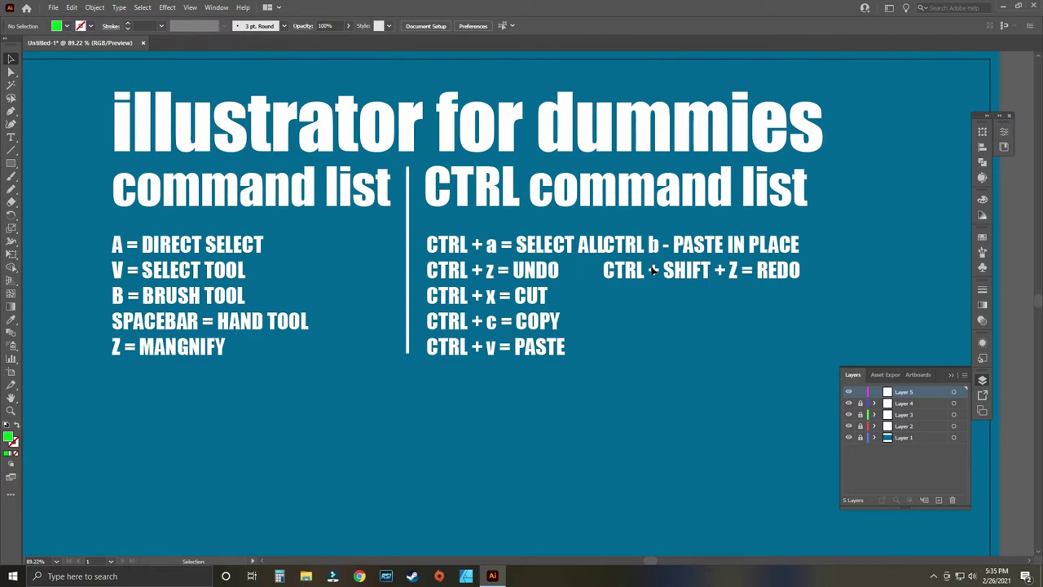
key(a)
key(v)
key(ctrl+z)
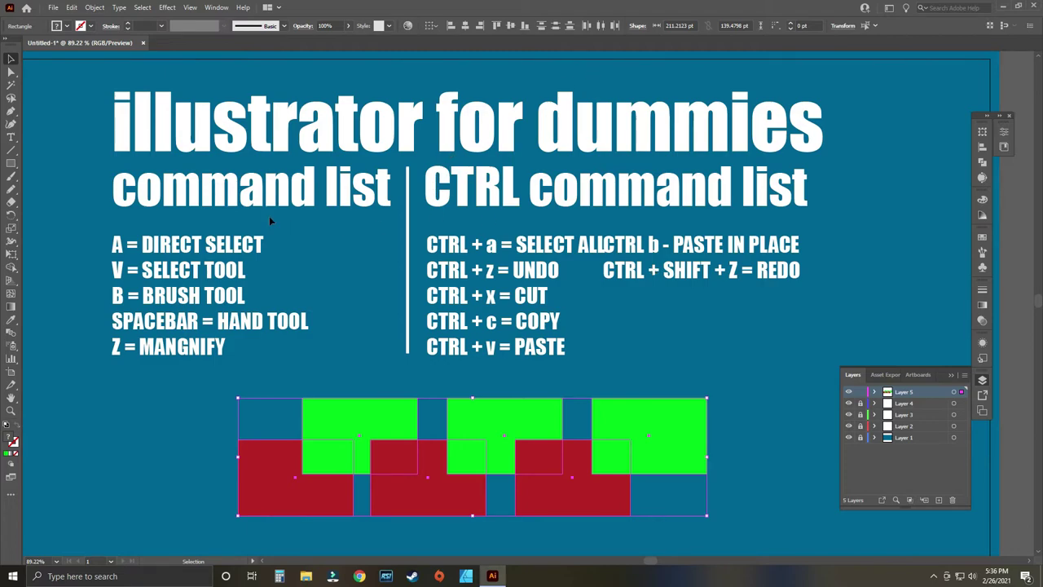
key(z)
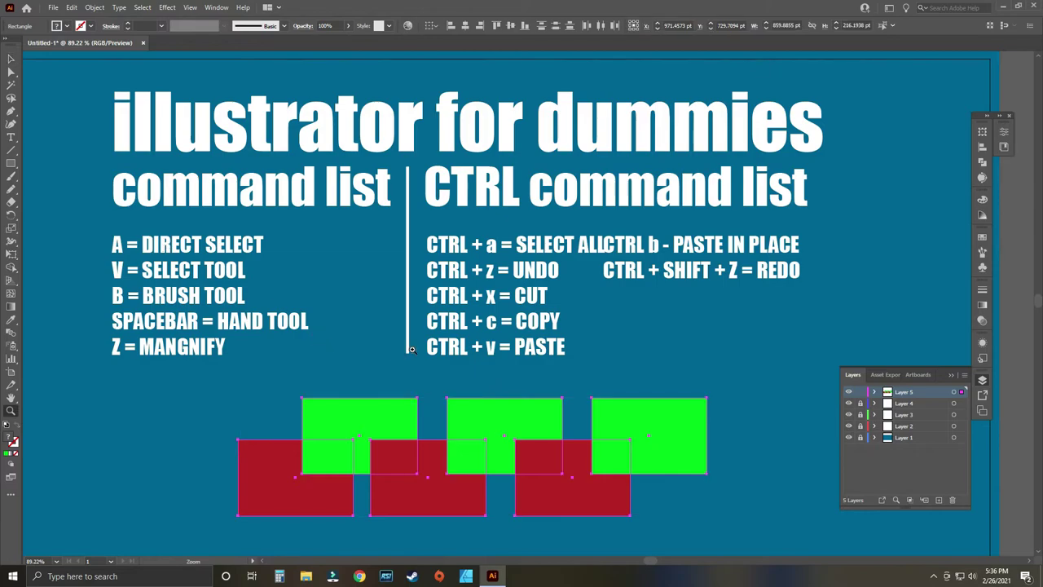
drag(410, 350, 594, 375)
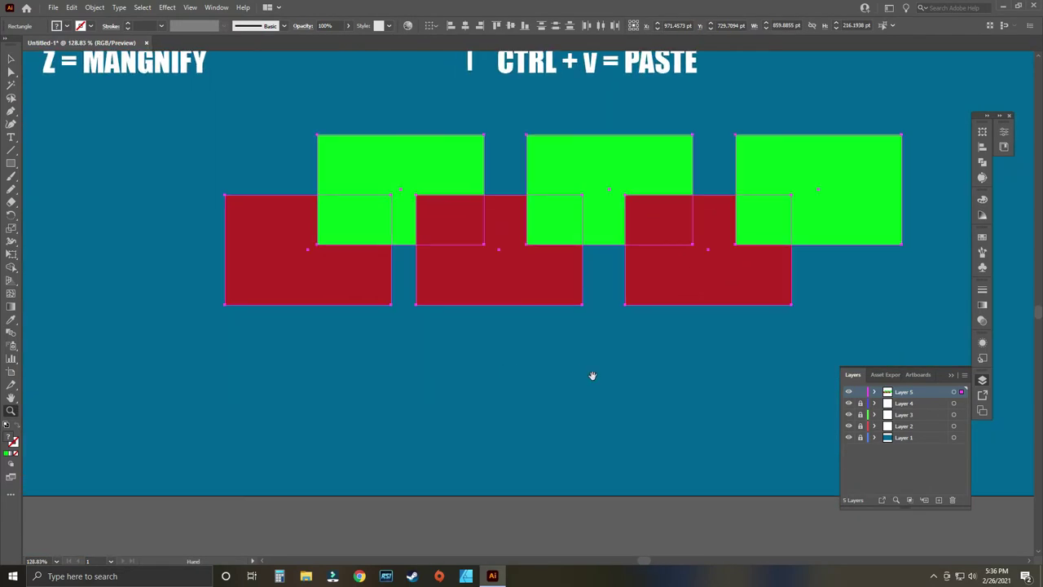
scroll(594, 375, down, 1)
click(982, 380)
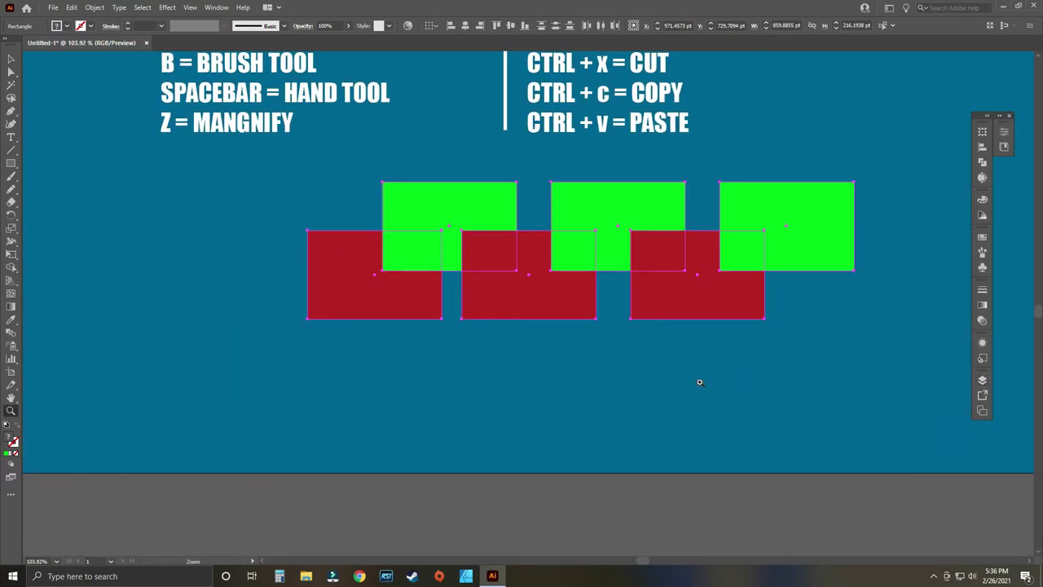
key(v)
click(461, 407)
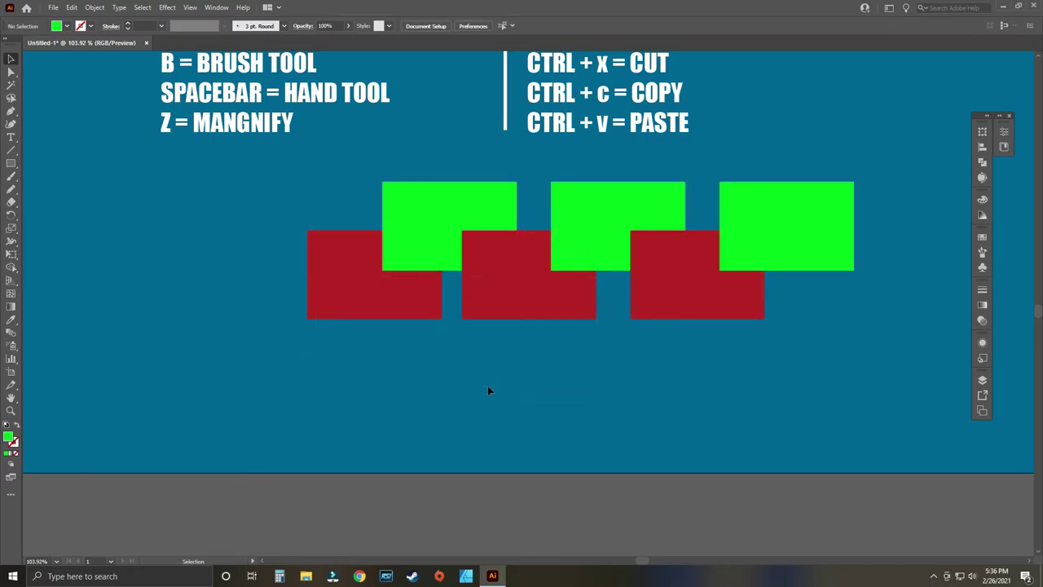
key(ctrl+a)
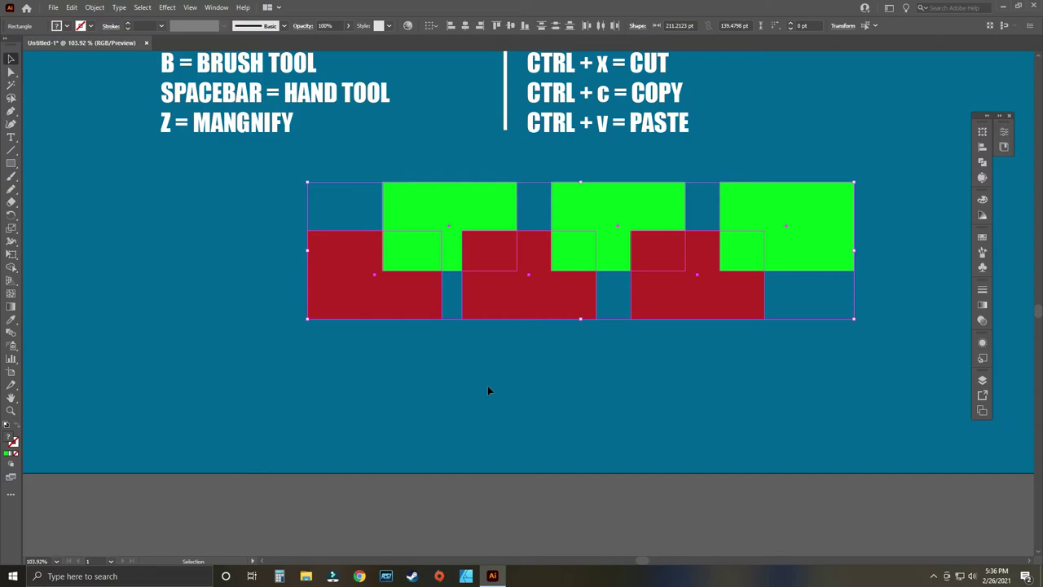
key(shift)
drag(484, 302, 329, 344)
drag(423, 315, 525, 472)
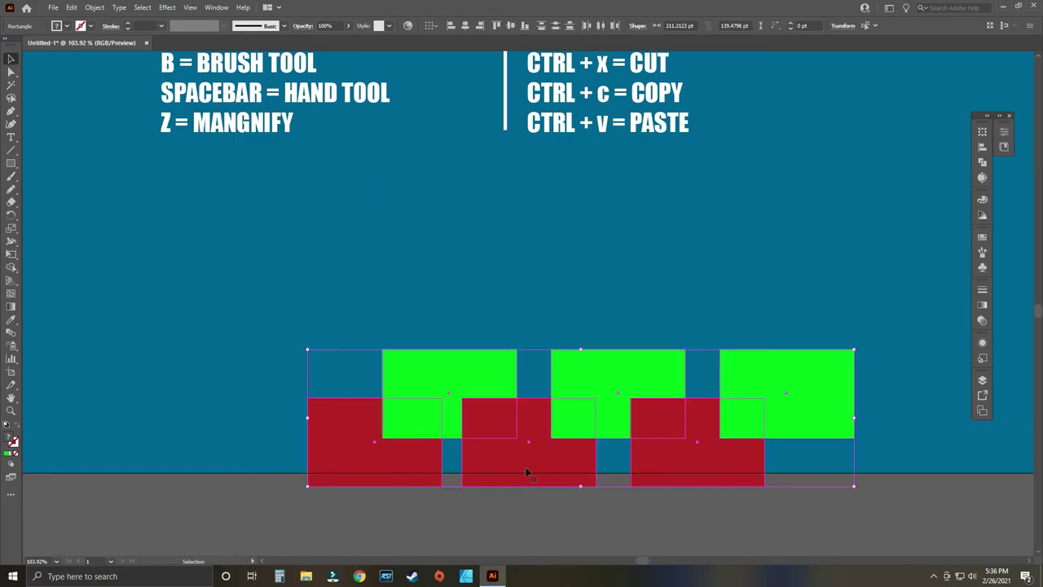
key(ctrl+z)
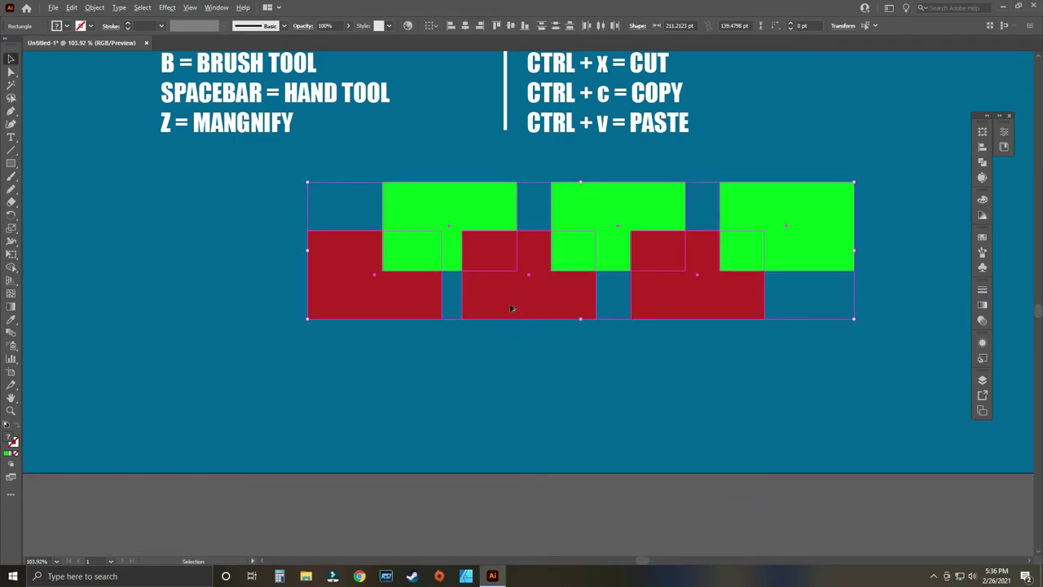
drag(511, 311, 502, 399)
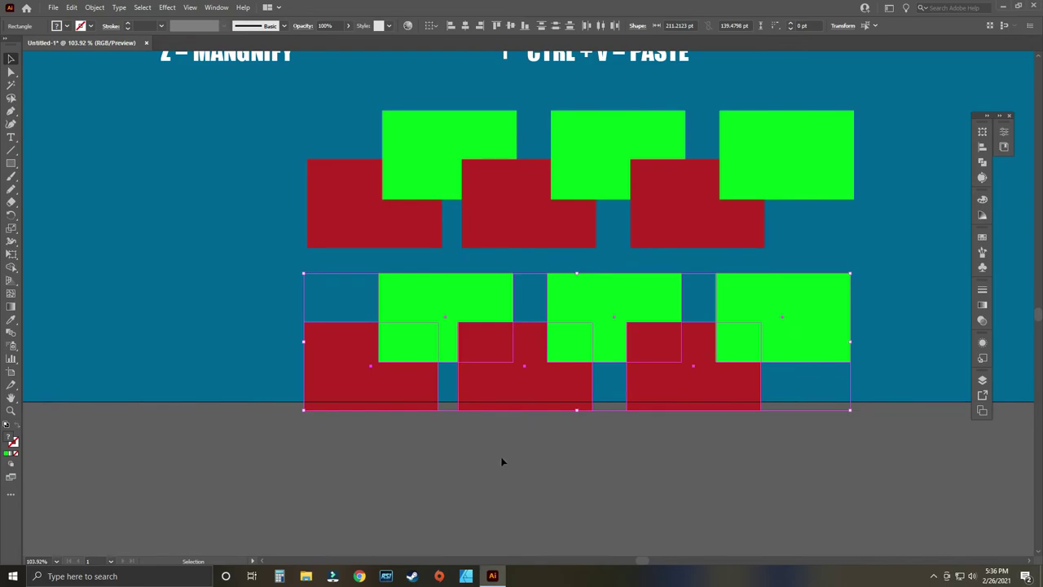
key(ctrl+z)
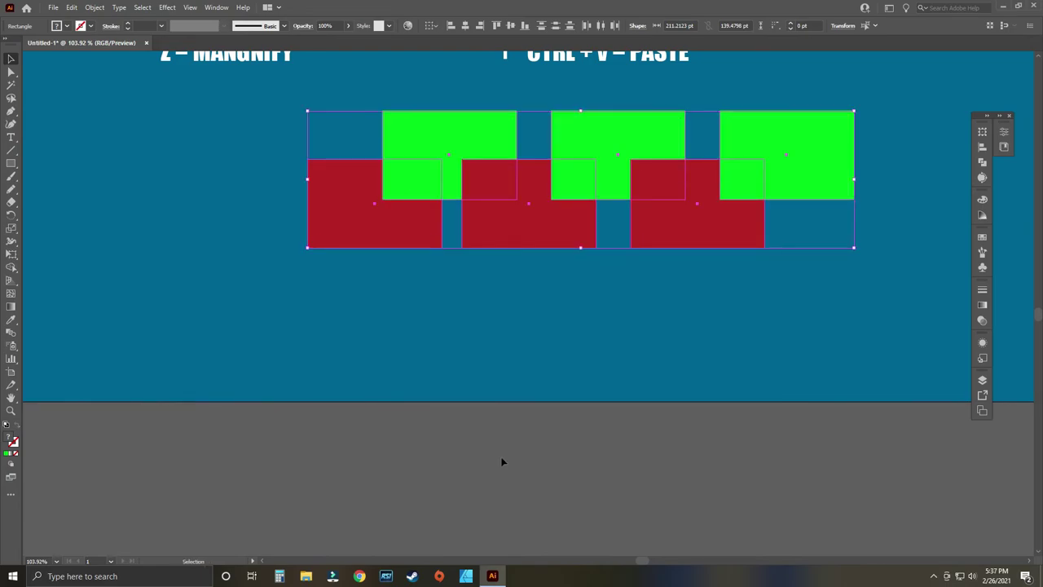
scroll(693, 330, down, 4)
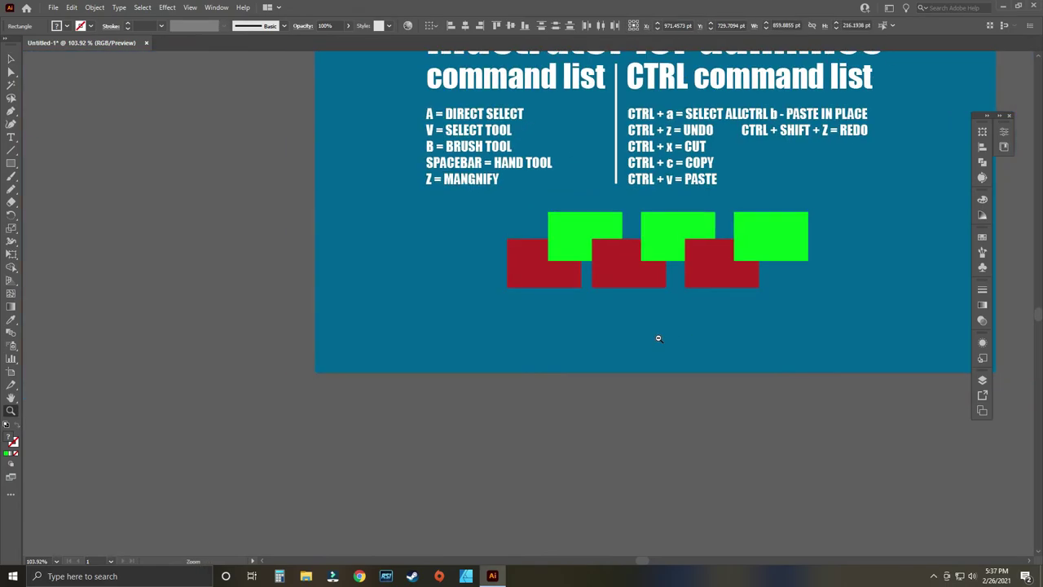
Bring the artboard into view and lock Layer 5 in the Layers panel.
drag(475, 457, 504, 459)
scroll(483, 476, up, 2)
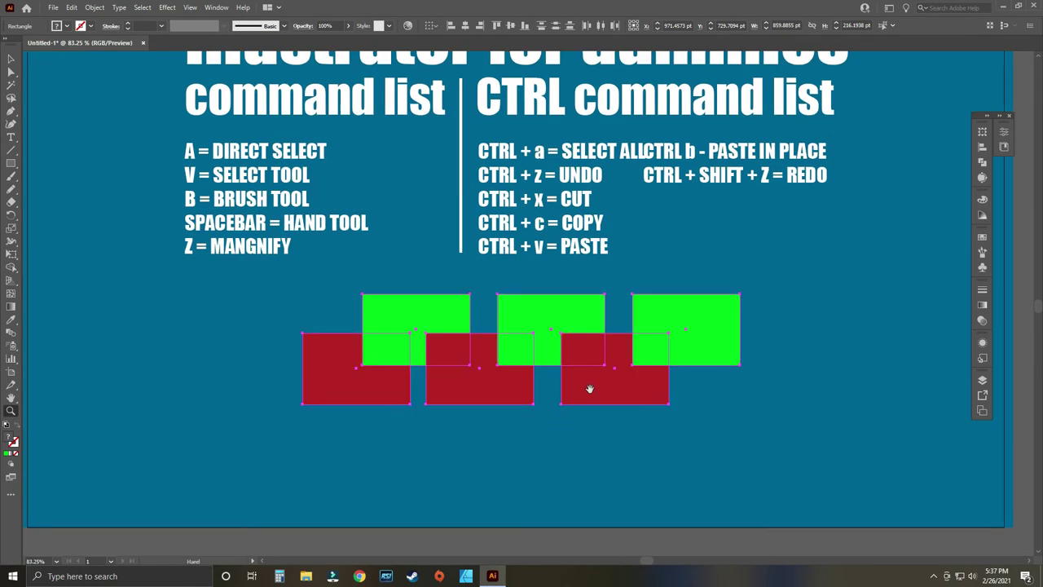
click(983, 381)
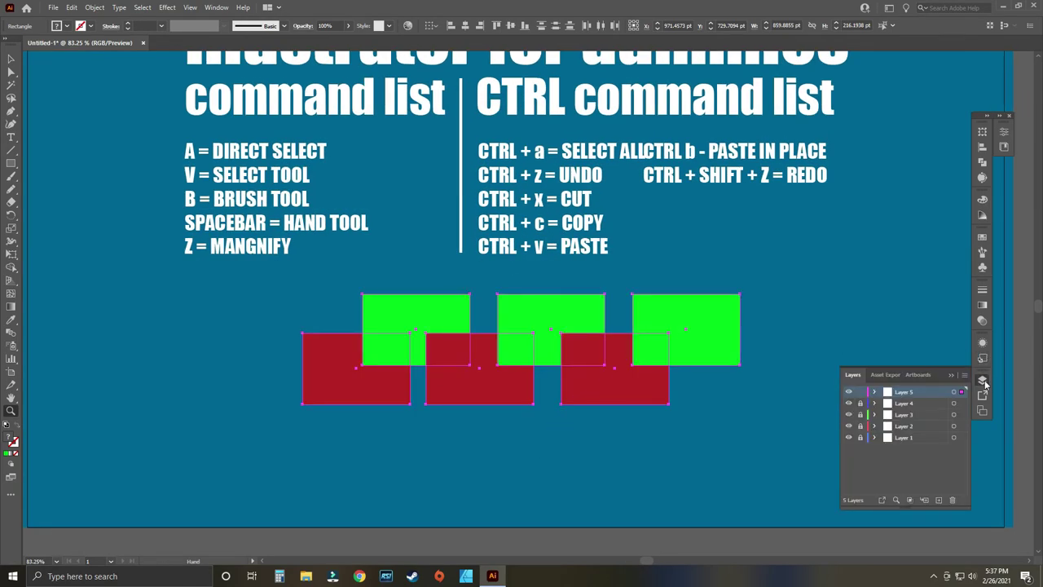
click(861, 392)
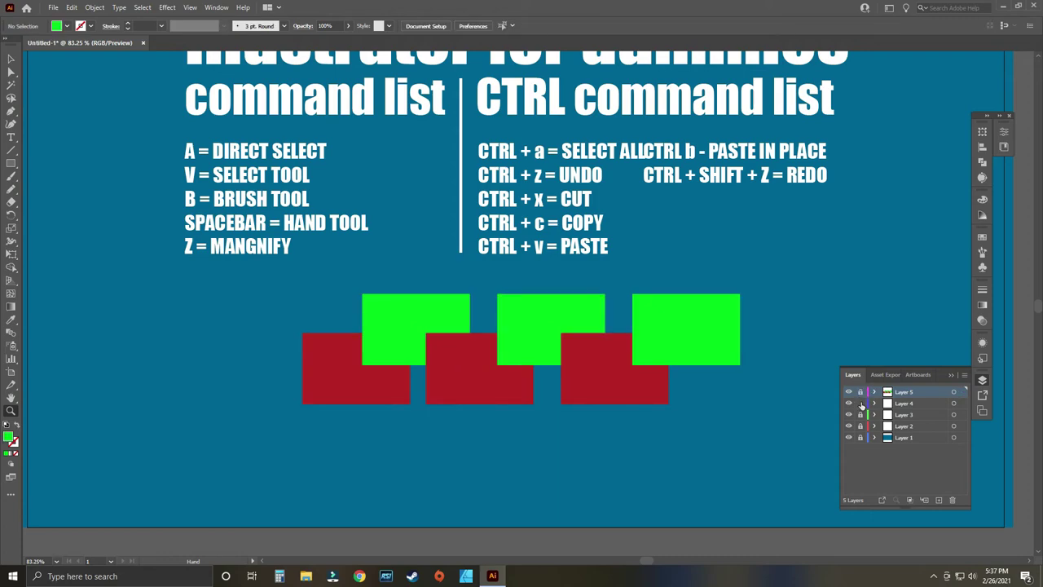
Drag the PASTE IN PLACE / REDO text block right to form a second CTRL column.
key(v)
drag(702, 175, 725, 175)
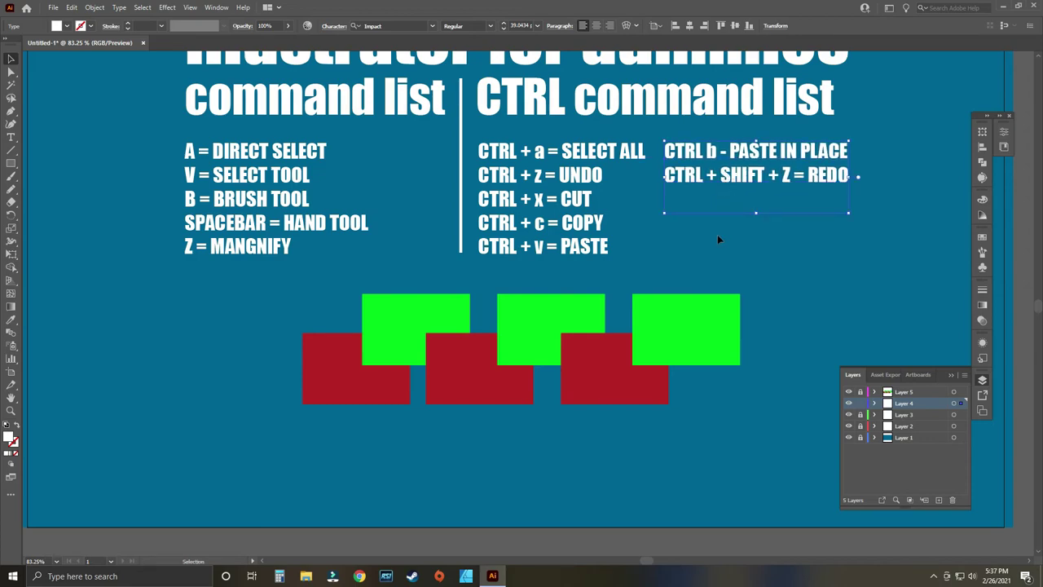
click(754, 266)
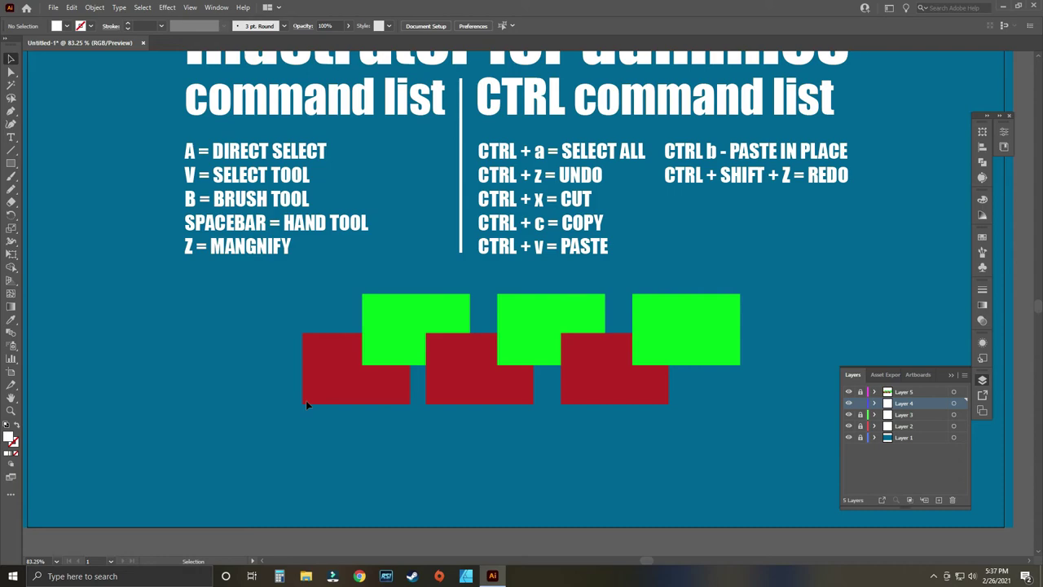
Show the 'illustrator for dummies' title and command lists in Full Screen Mode with Menu Bar.
scroll(306, 400, up, 2)
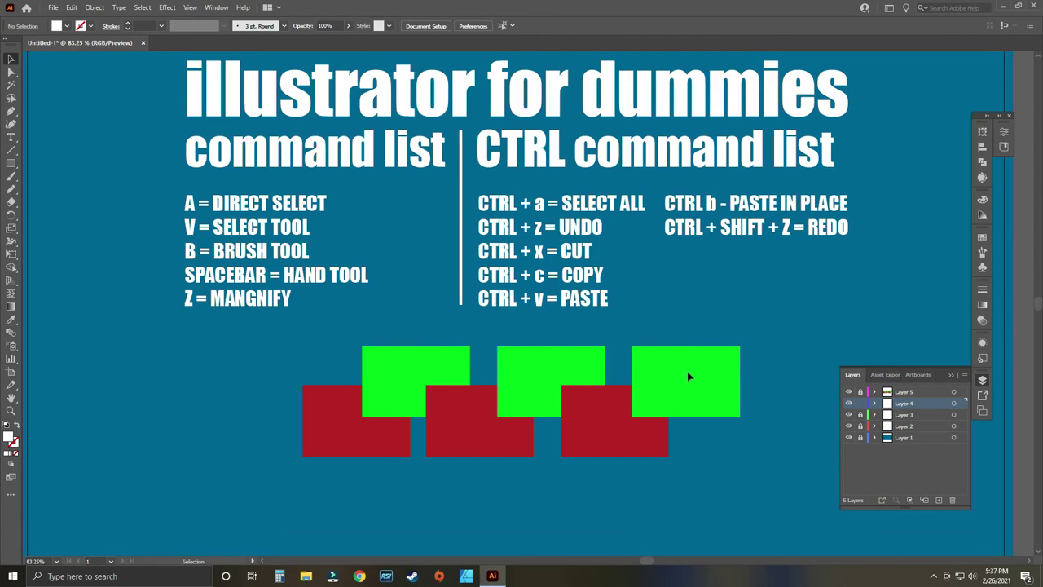
key(f)
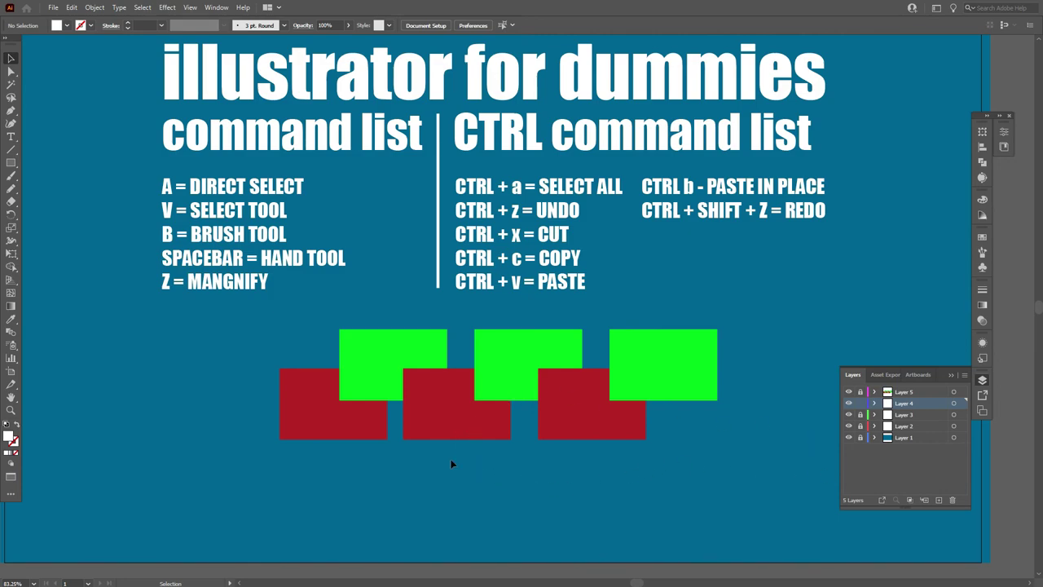
key(a)
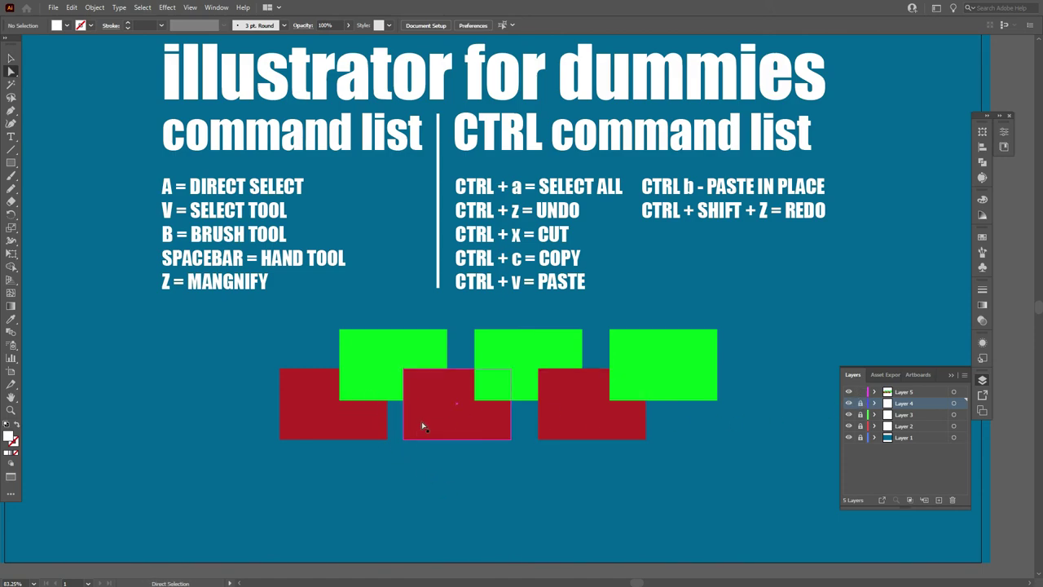
Select all six red and green rectangles and round their corners fully into pill shapes.
click(342, 432)
shift+click(403, 345)
shift+click(462, 434)
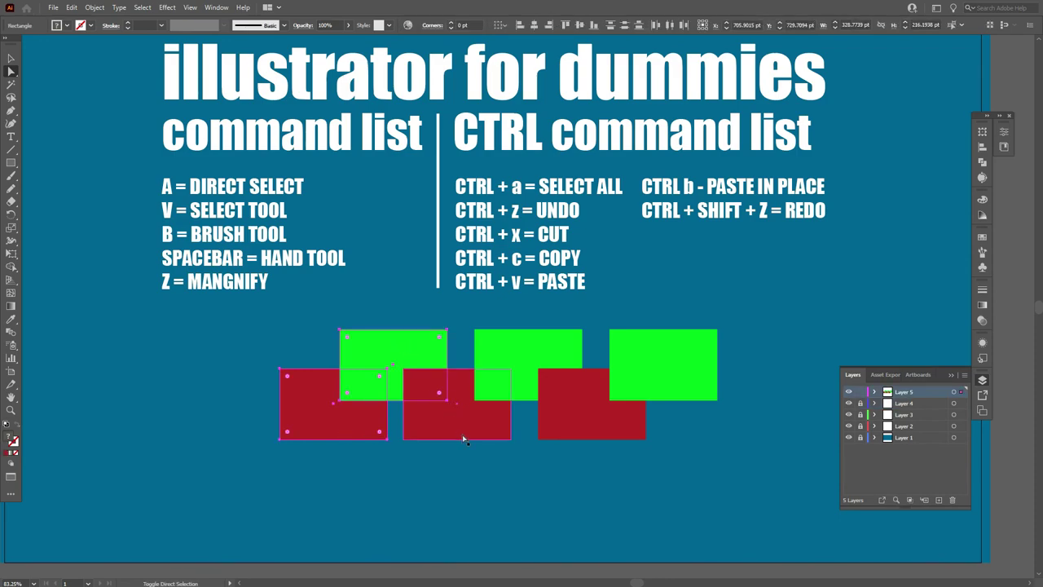
shift+click(534, 352)
shift+click(617, 426)
shift+click(675, 361)
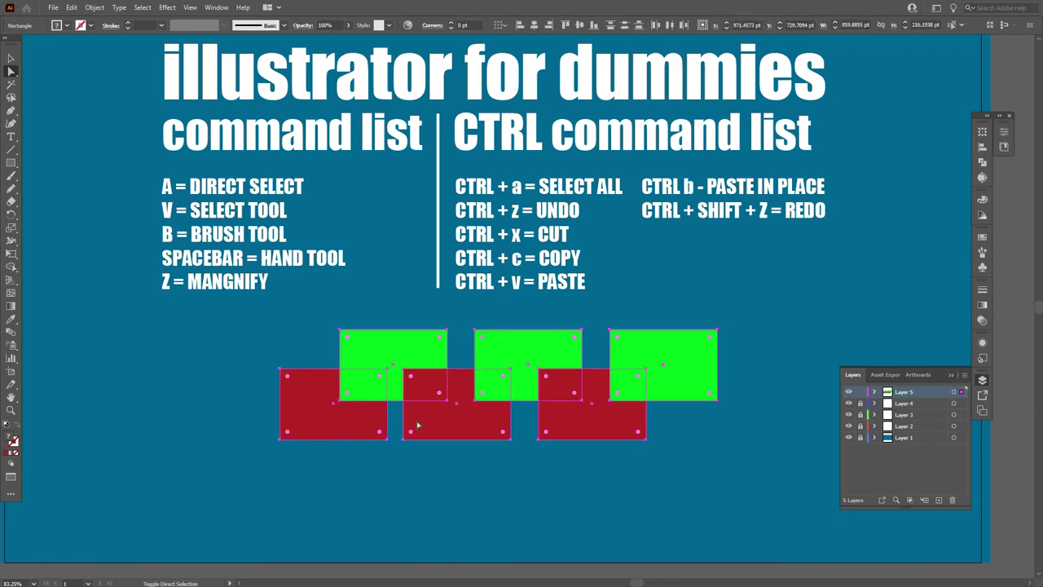
drag(287, 431, 383, 426)
click(479, 519)
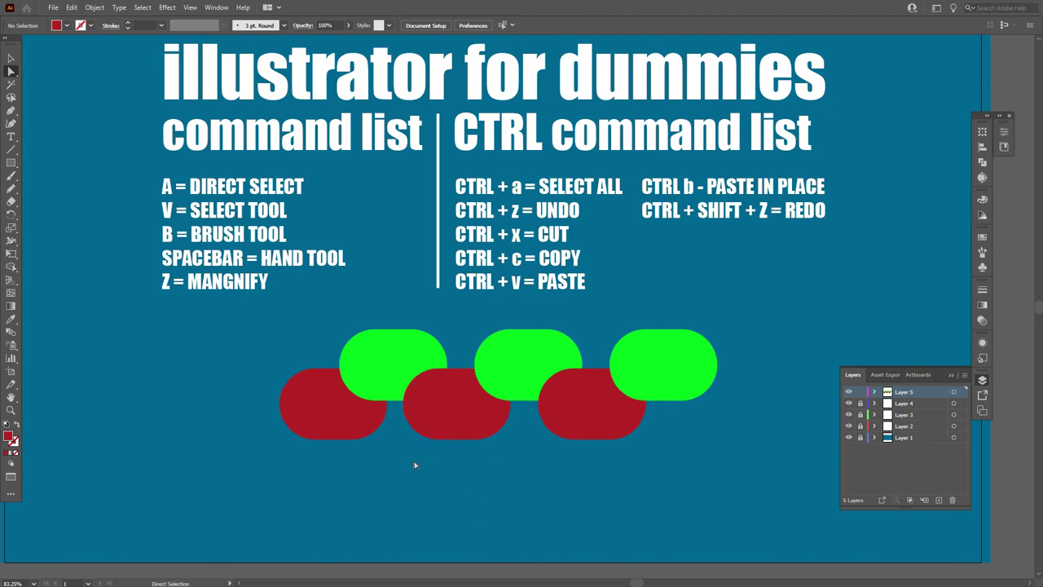
Nudge the middle red-green pill pair slightly left with the arrow keys.
key(v)
click(467, 424)
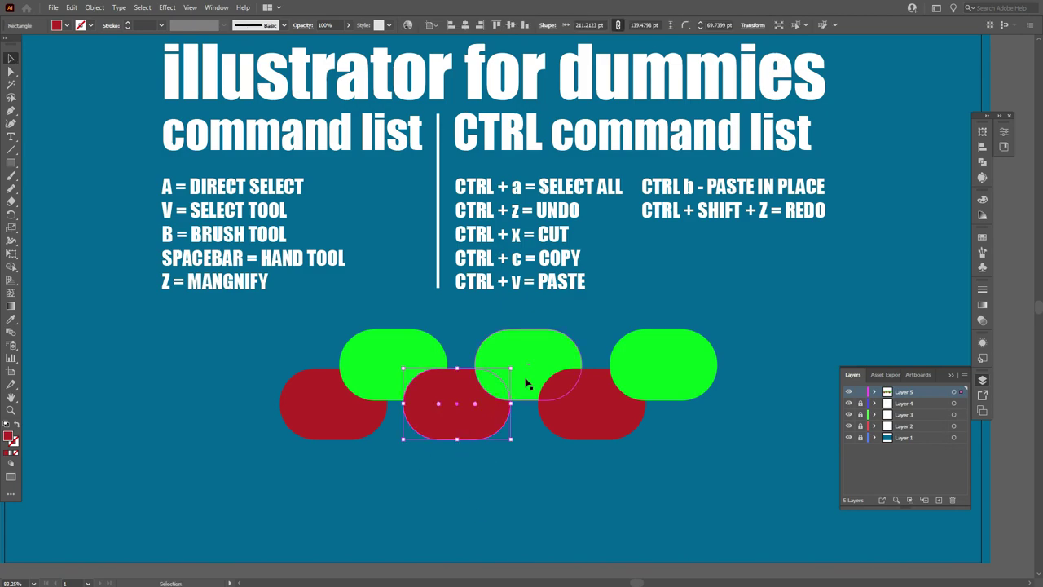
shift+click(522, 371)
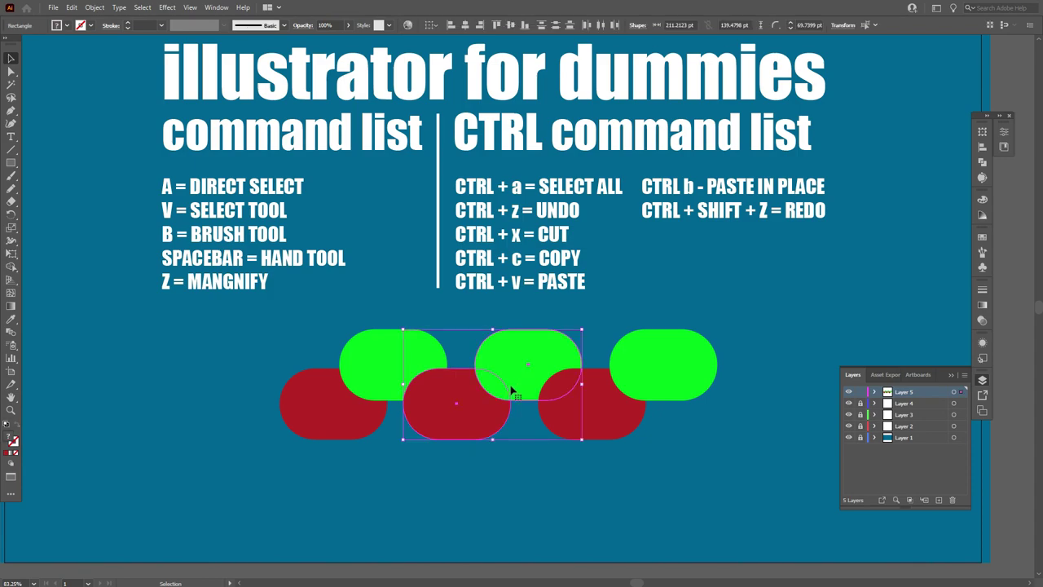
key(Left)
key(Left)
key(Left)
key(Left)
key(Left)
key(Right)
key(Right)
key(Right)
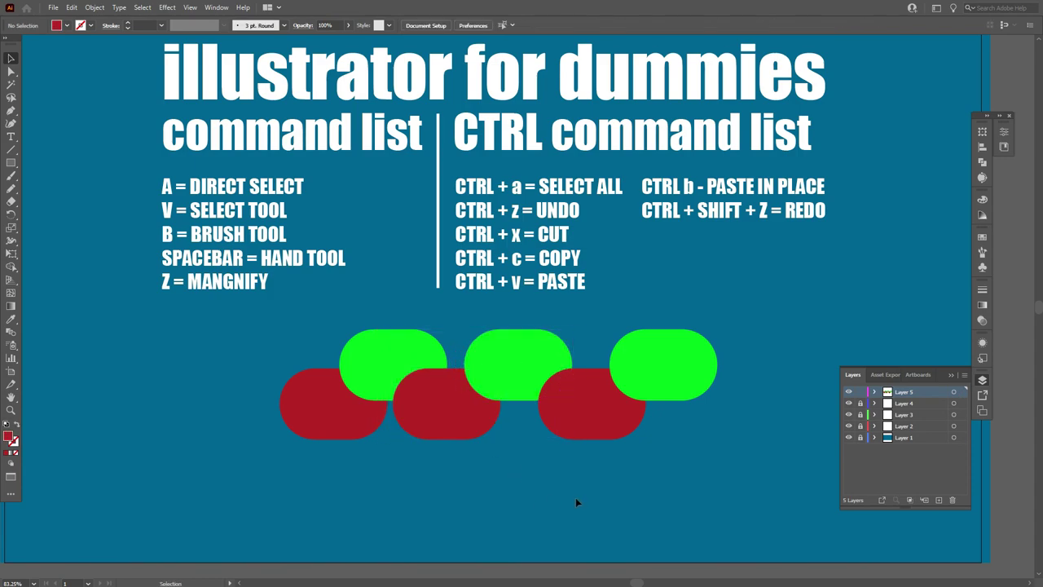
Nudge the right red-green pill pair slightly left, closer to the middle pair.
drag(576, 497, 673, 372)
key(Left)
key(Left)
key(Left)
key(Left)
key(Left)
key(Left)
key(Left)
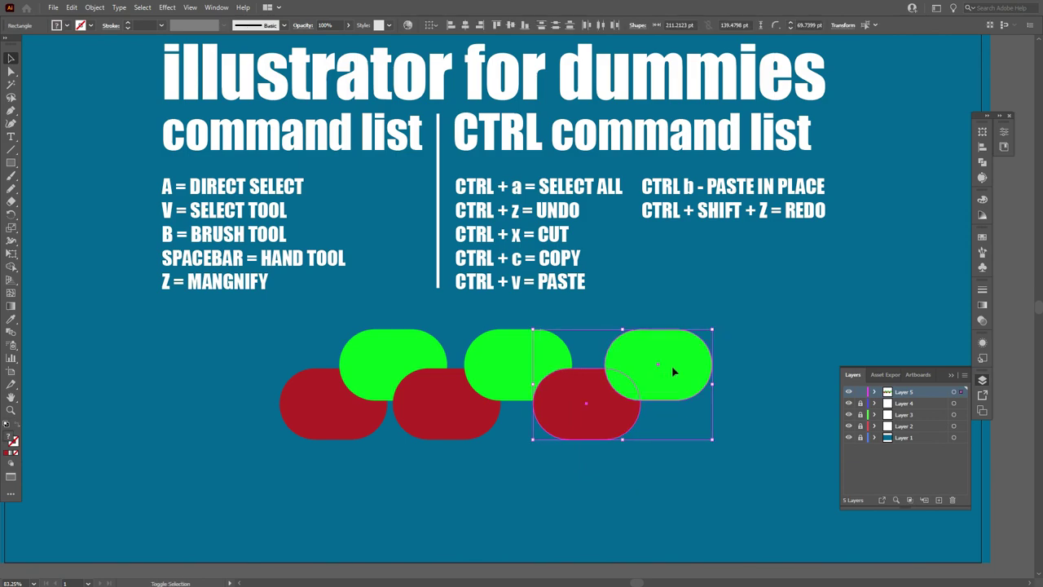
key(Right)
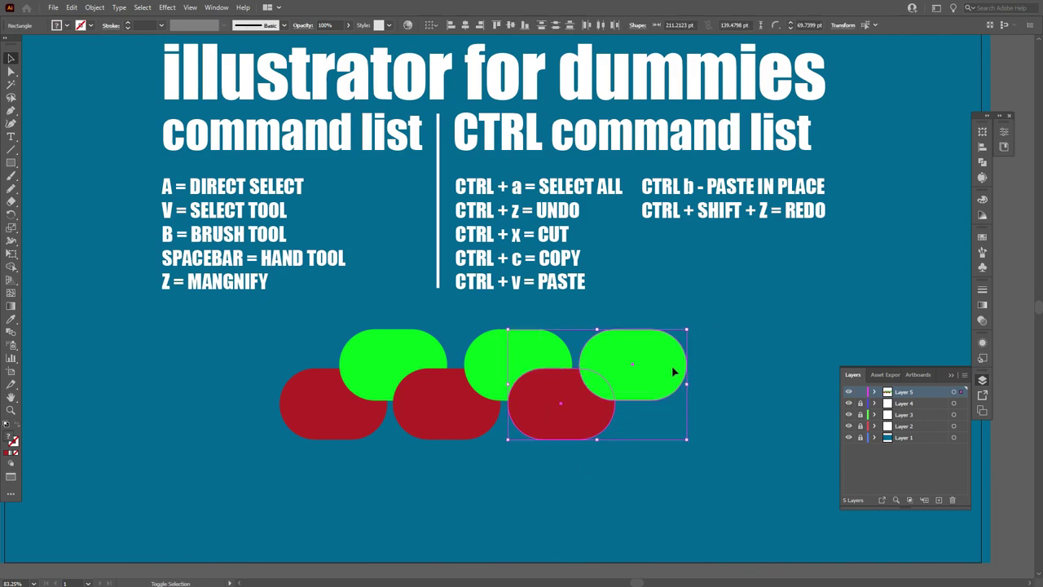
click(380, 507)
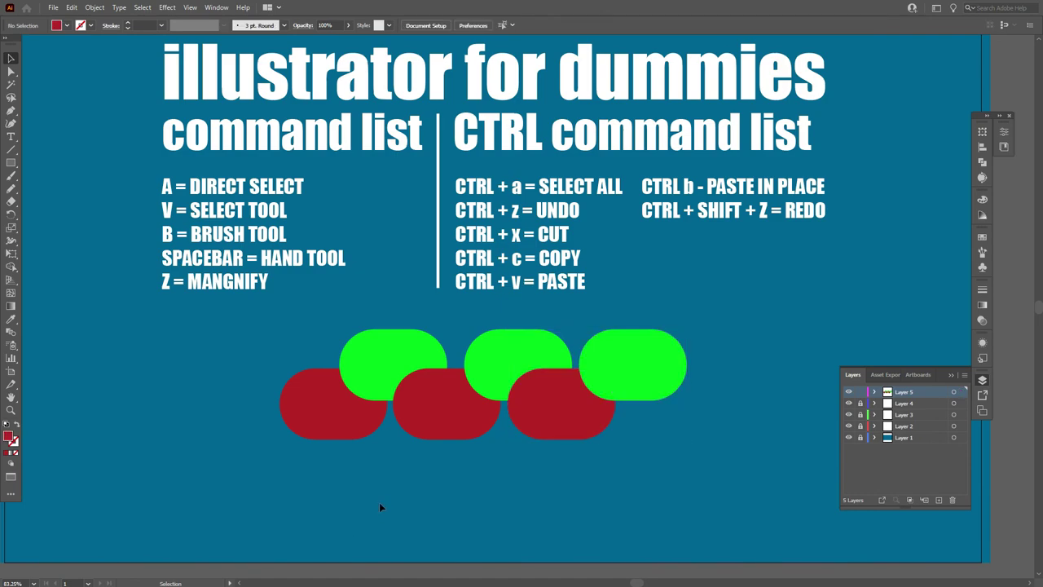
Alt-drag a copy of all six pills down-left as a second row.
key(ctrl+a)
drag(453, 418, 257, 528)
click(204, 550)
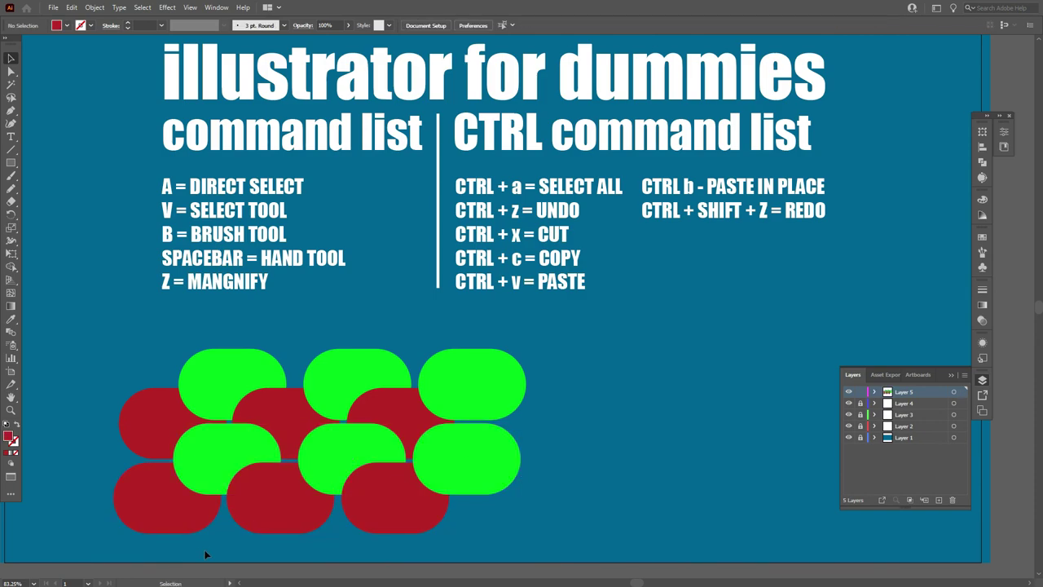
Duplicate all the pills straight to the right and zoom out to view the woven grid.
key(ctrl+a)
drag(262, 488, 602, 503)
key(z)
alt+click(580, 471)
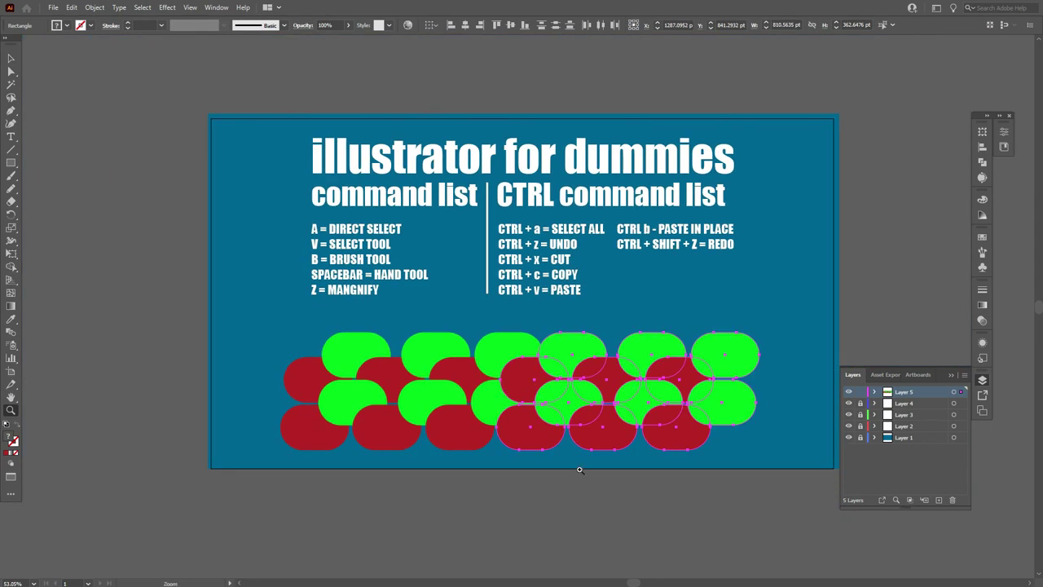
key(v)
click(492, 510)
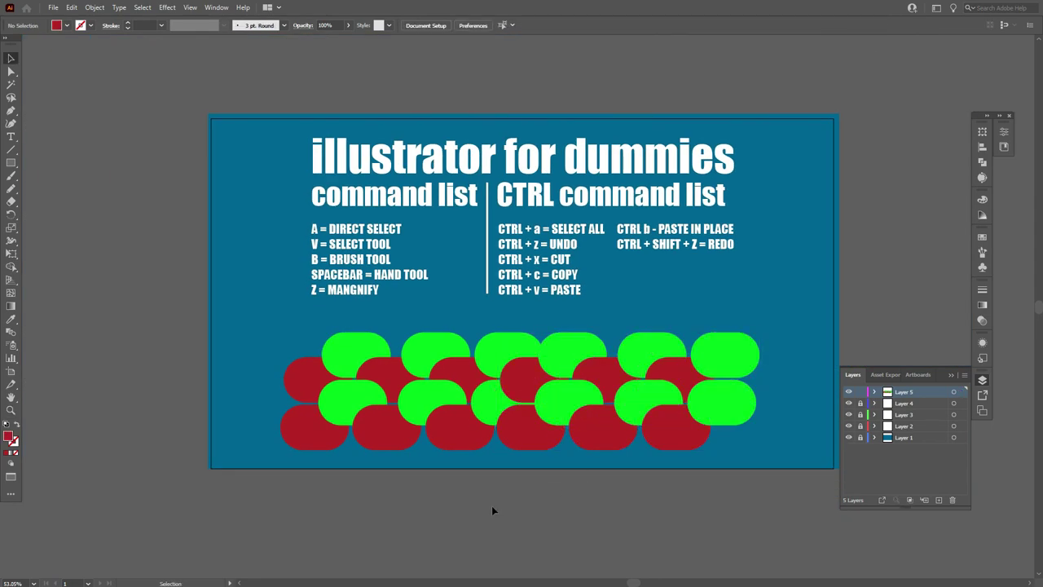